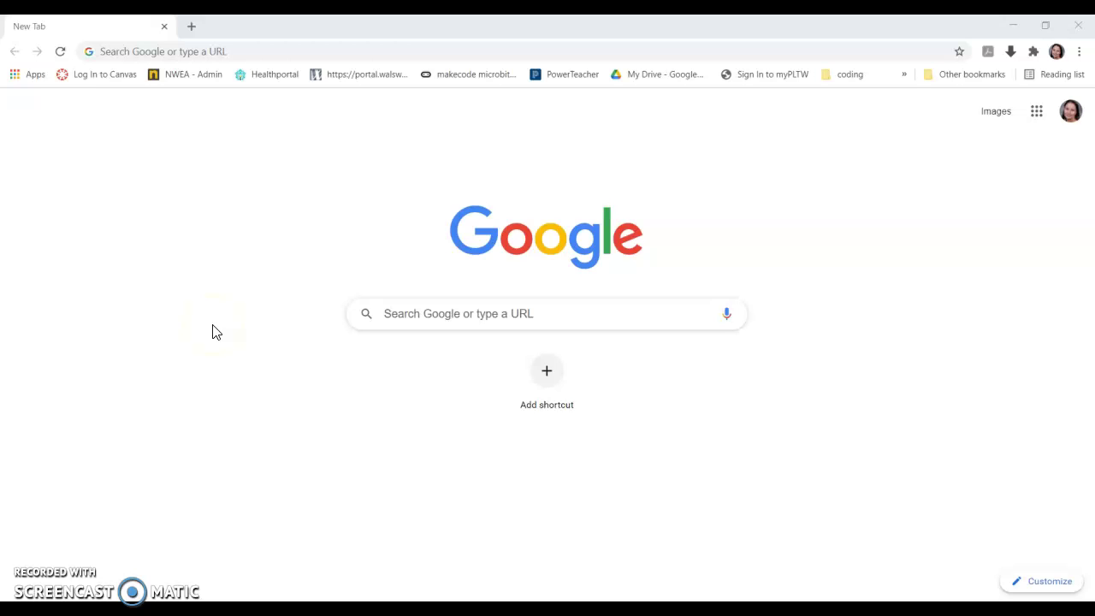
Search Google for 'coffee' and browse the image results.
click(287, 53)
text(coffe)
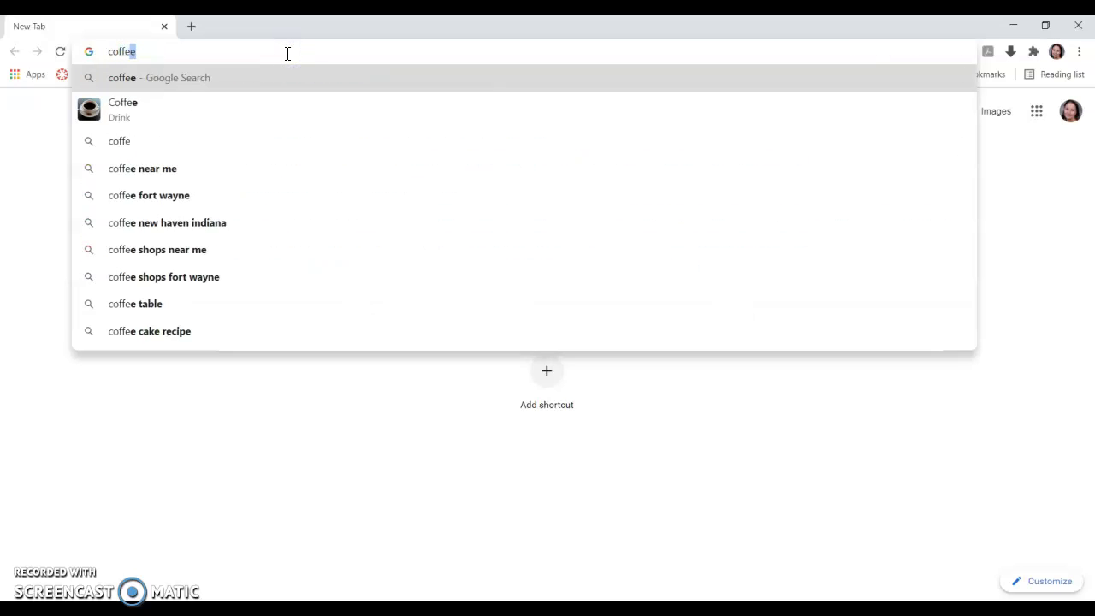
text(e)
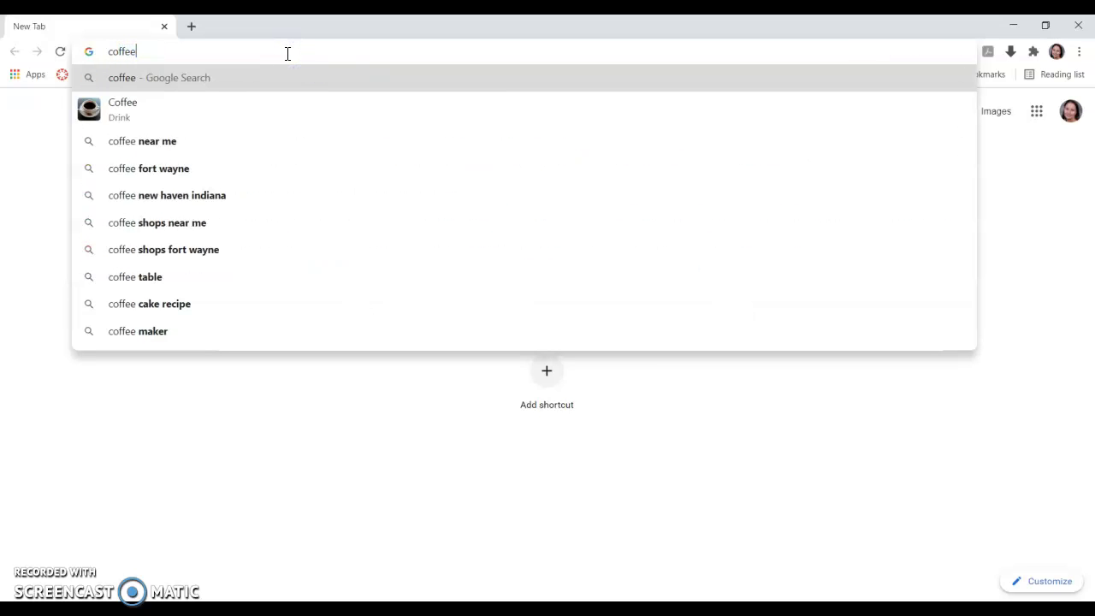
key(Return)
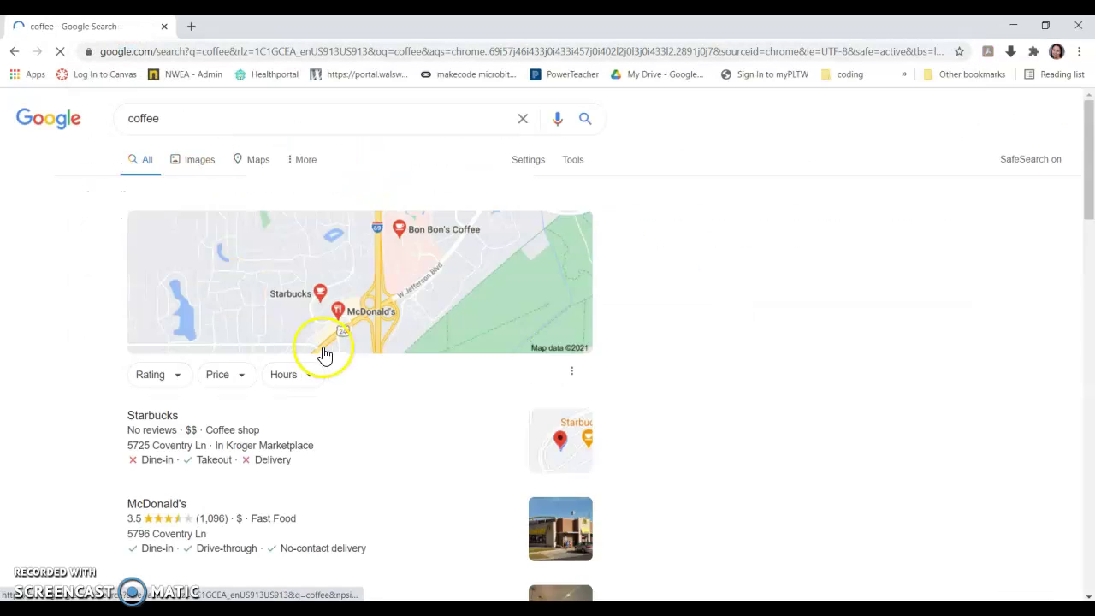
click(198, 162)
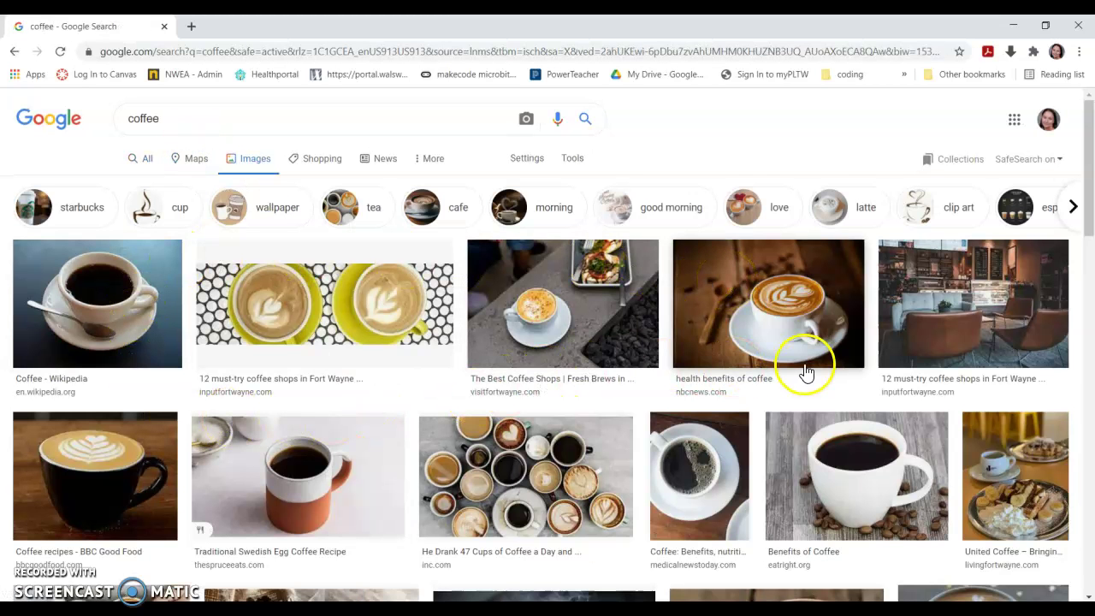
scroll(669, 460, down, 1)
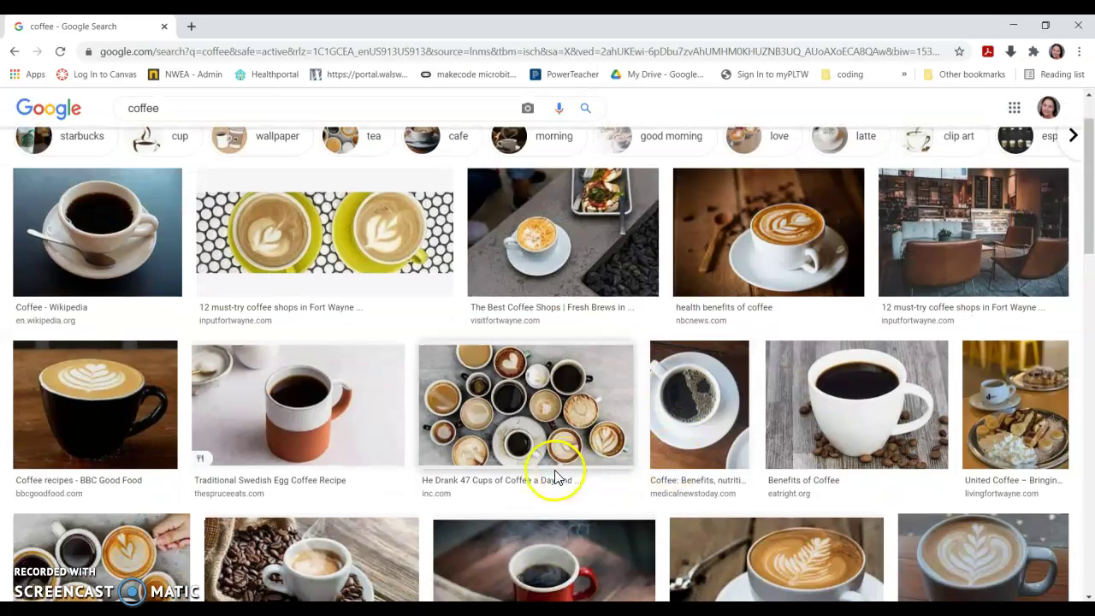
scroll(513, 475, down, 2)
scroll(345, 465, down, 1)
scroll(716, 465, down, 3)
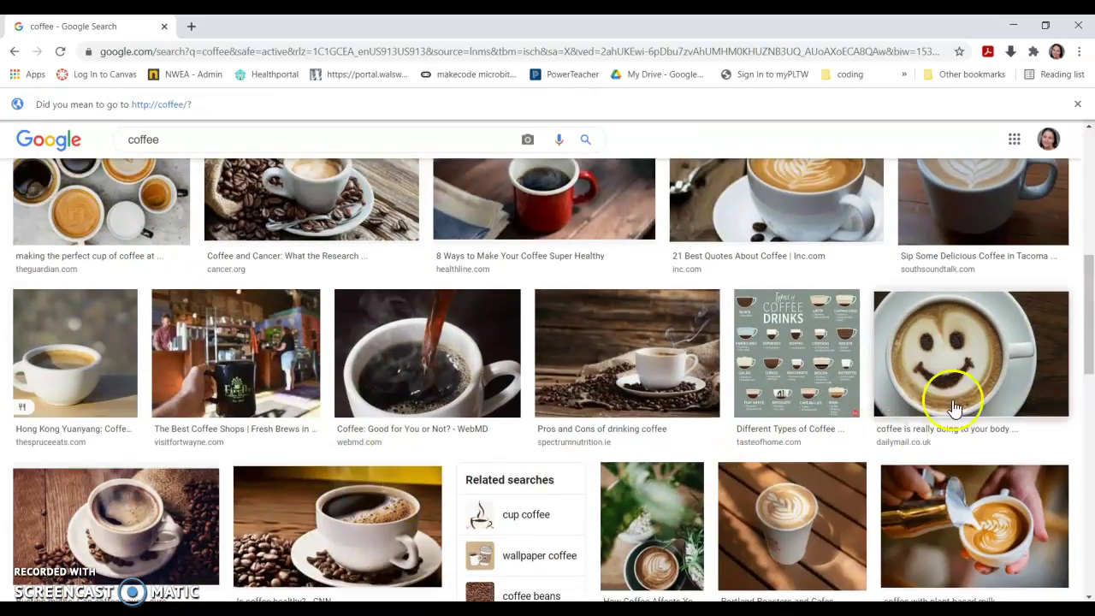
scroll(956, 383, up, 3)
scroll(955, 382, down, 3)
Save the smiley-face latte picture to the Desktop as 'coffee'.
click(929, 386)
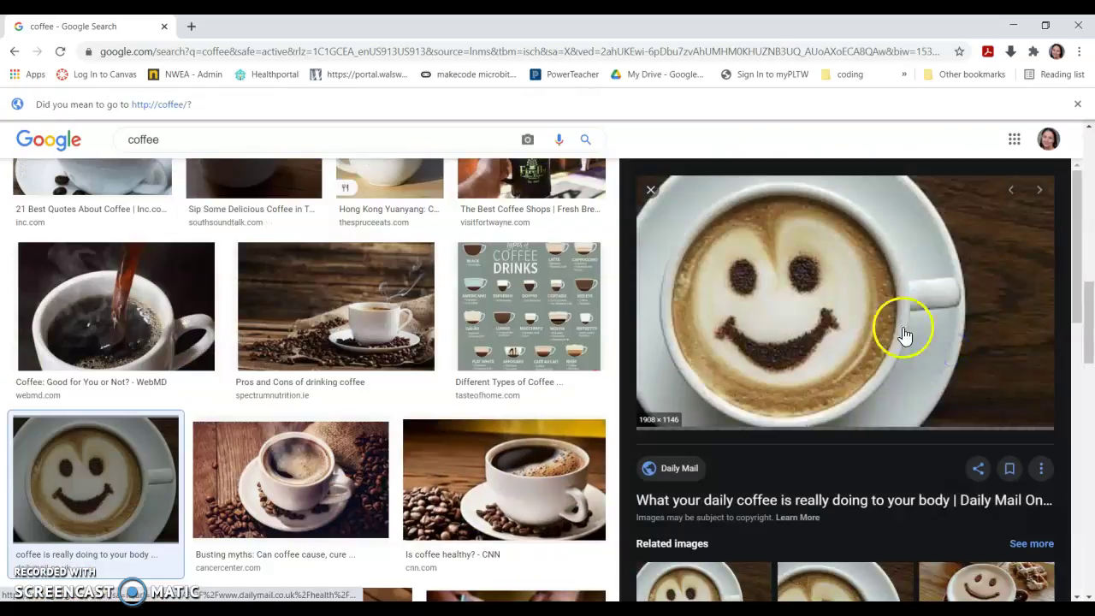
right_click(764, 293)
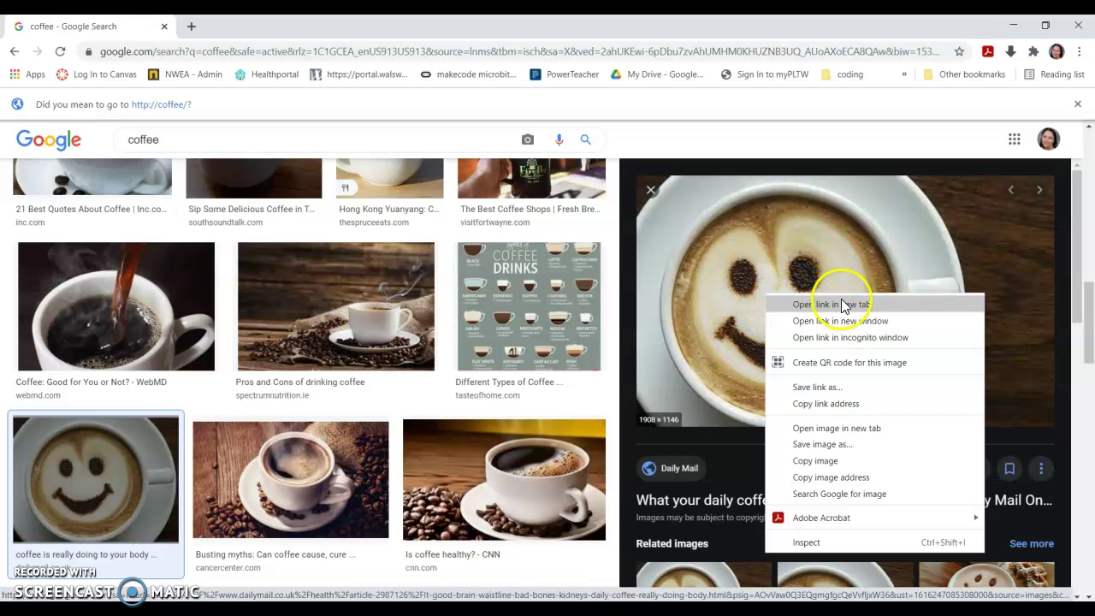
click(861, 459)
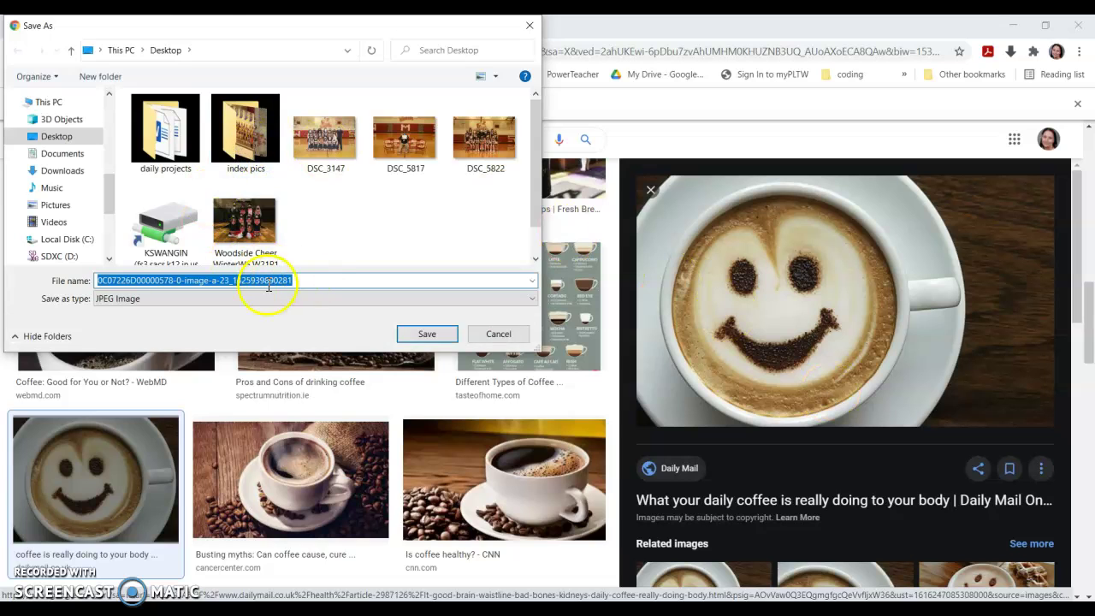
text(co)
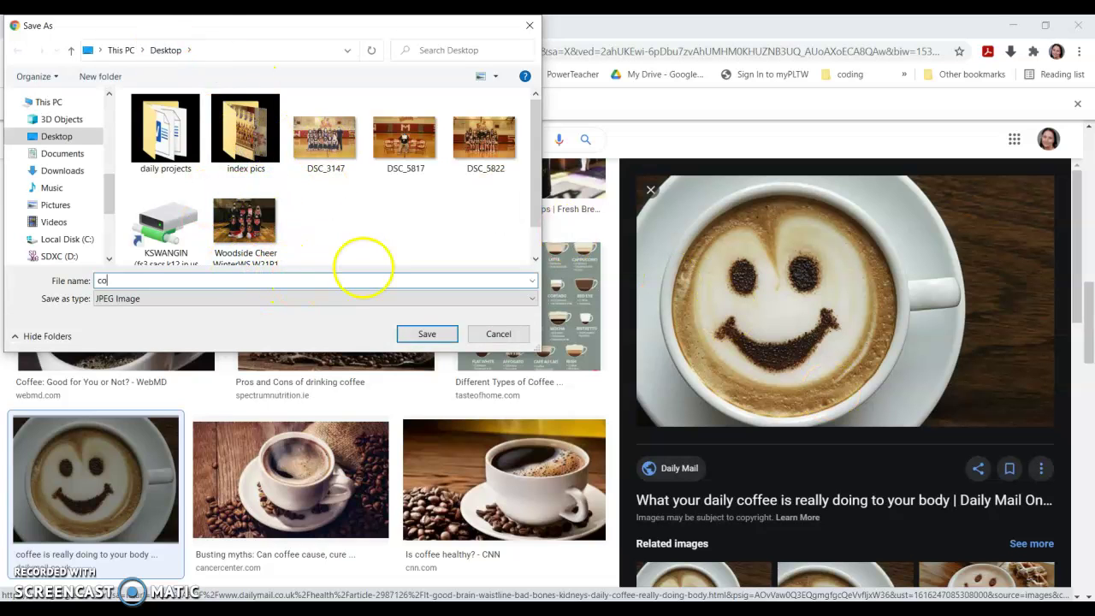
text(ffee)
key(Return)
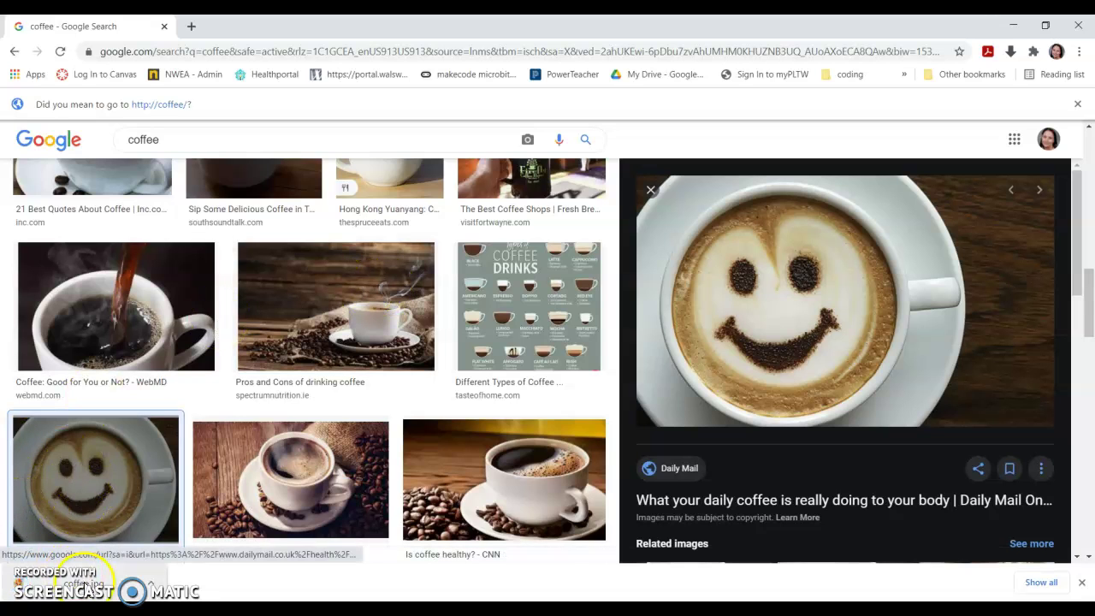
Upload the Desktop 'coffee' photo to remove.bg, download the cutout preview, and open its editor.
click(191, 26)
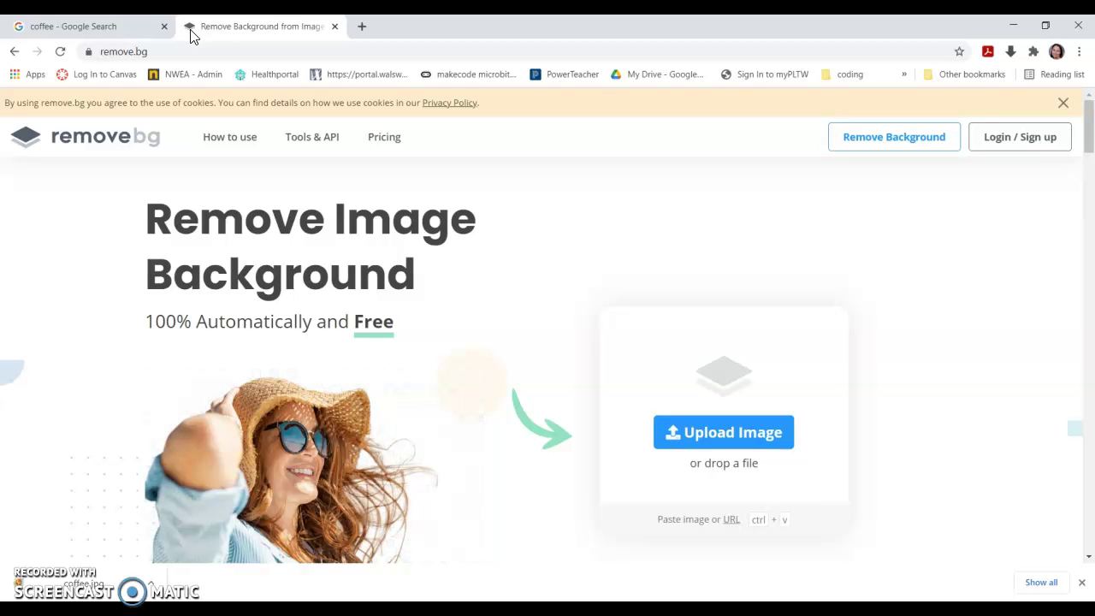
click(698, 428)
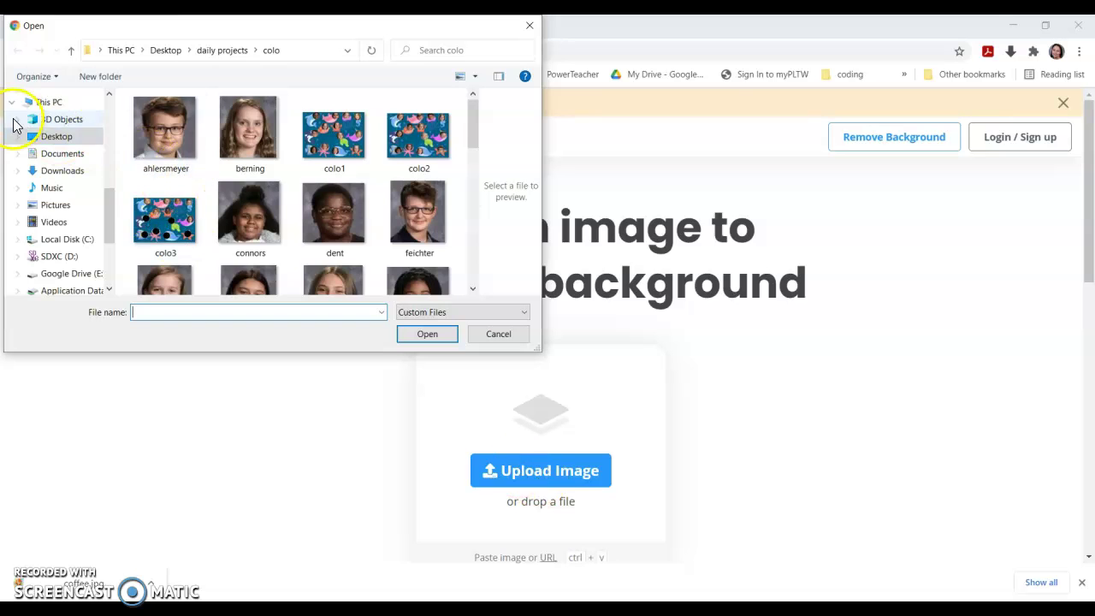
click(47, 139)
click(334, 137)
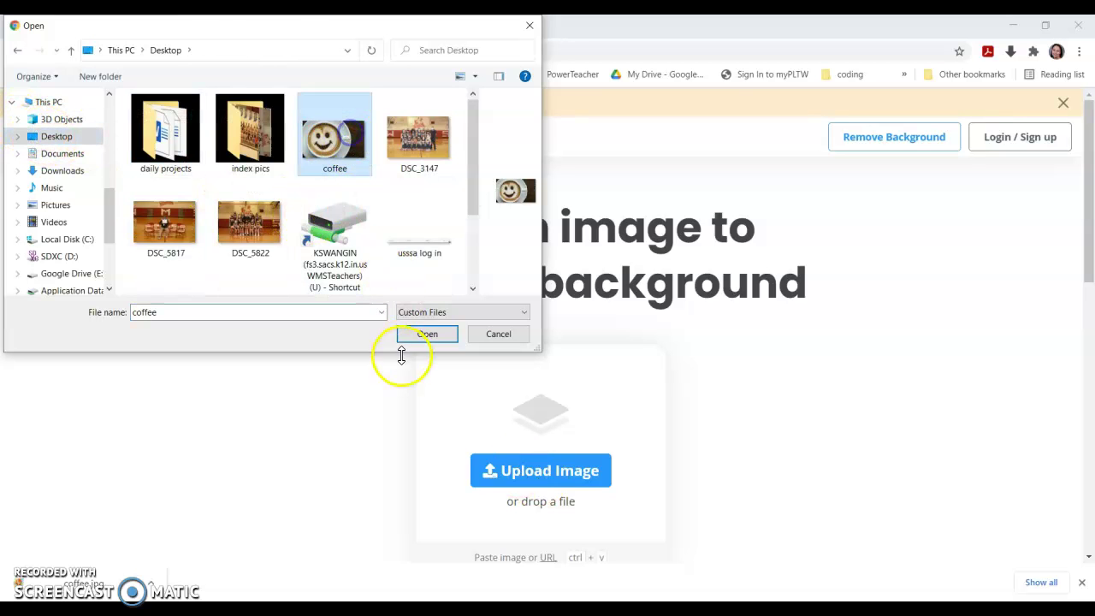
click(403, 337)
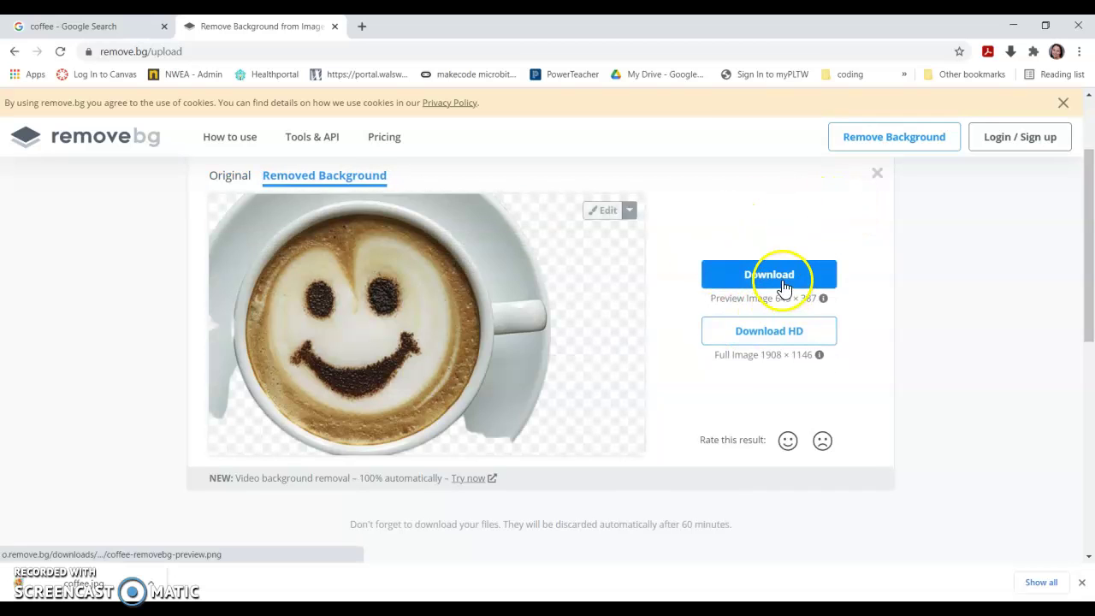
click(782, 281)
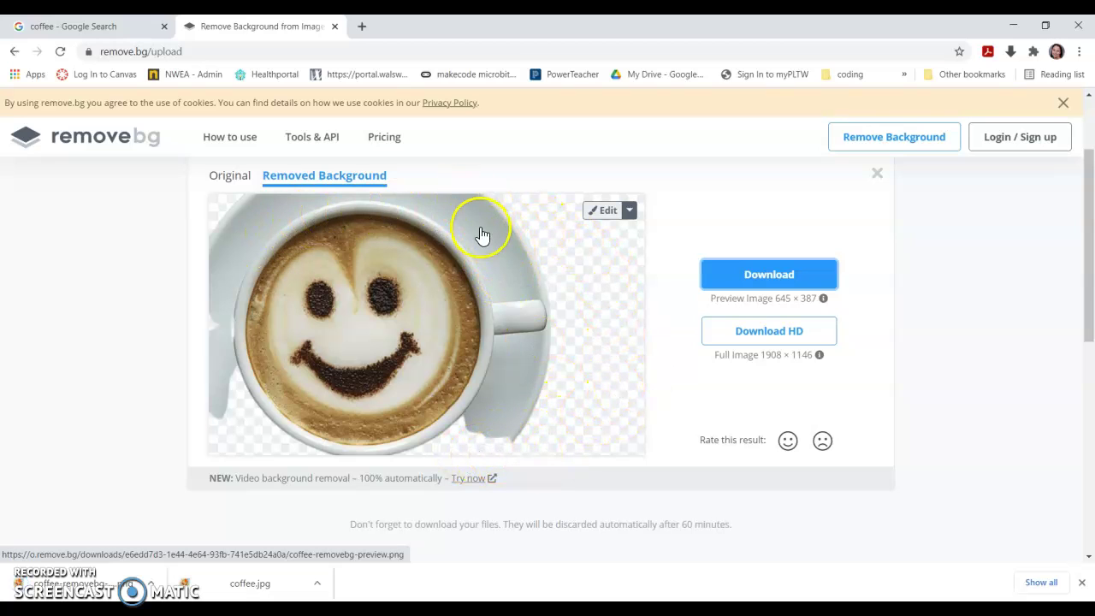
click(608, 211)
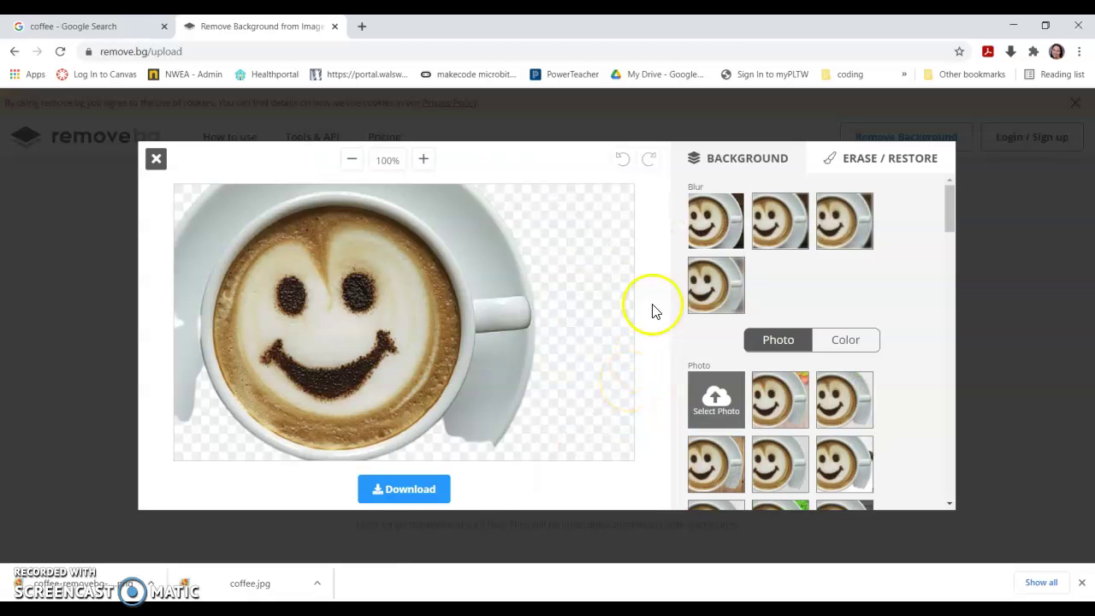
With a larger eraser brush, erase the saucer around the cup's top-right and handle.
click(923, 157)
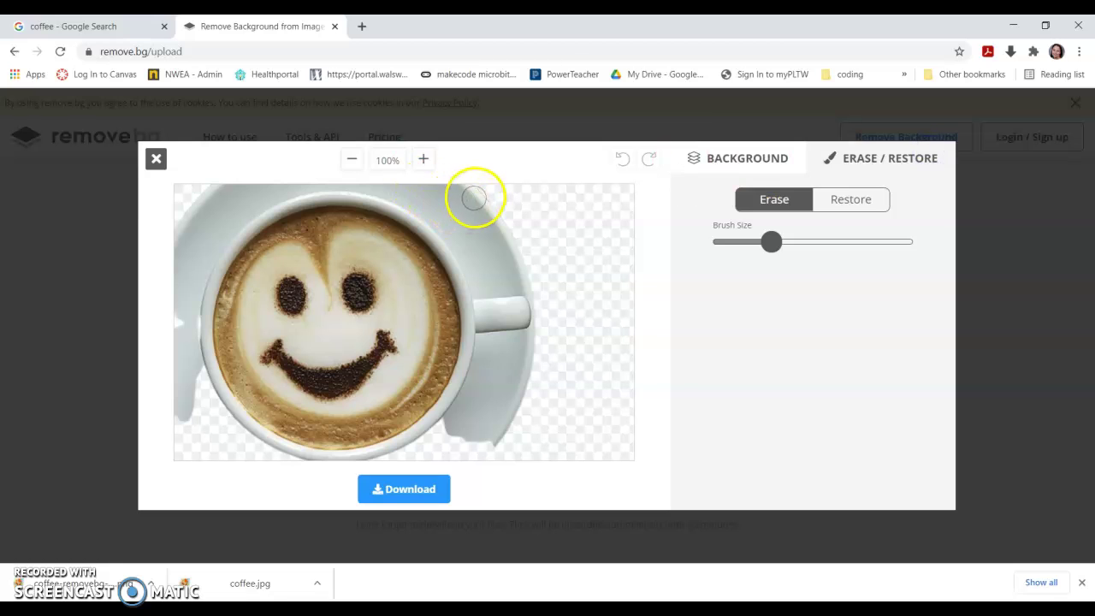
drag(771, 242, 802, 242)
mouse_move(483, 213)
mouse_down()
mouse_move(465, 196)
mouse_move(485, 211)
mouse_up()
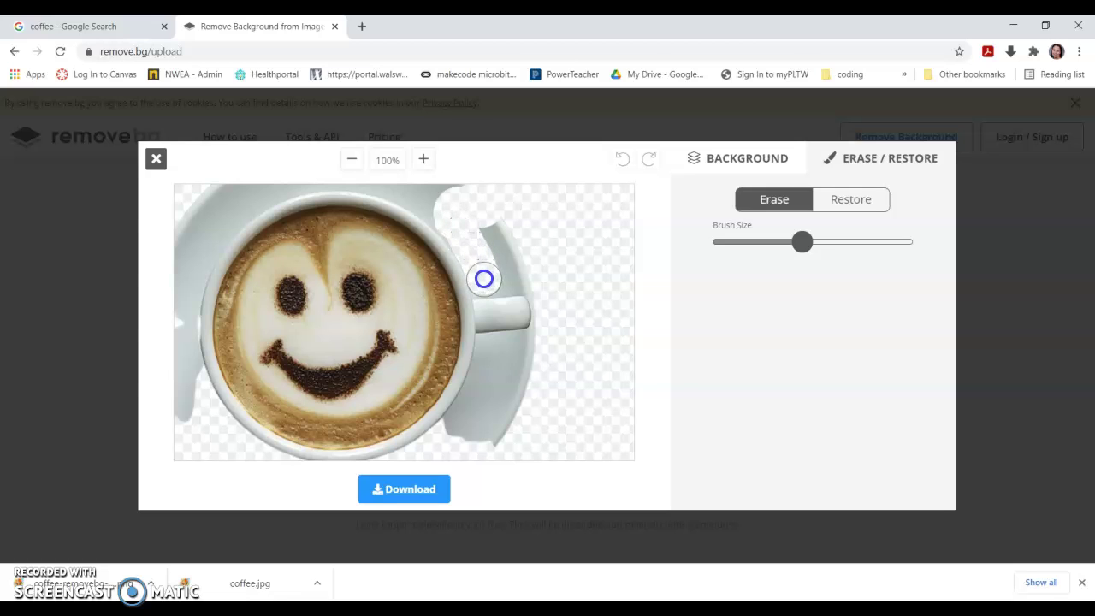
mouse_move(485, 281)
mouse_down()
mouse_move(537, 274)
mouse_move(502, 229)
mouse_up()
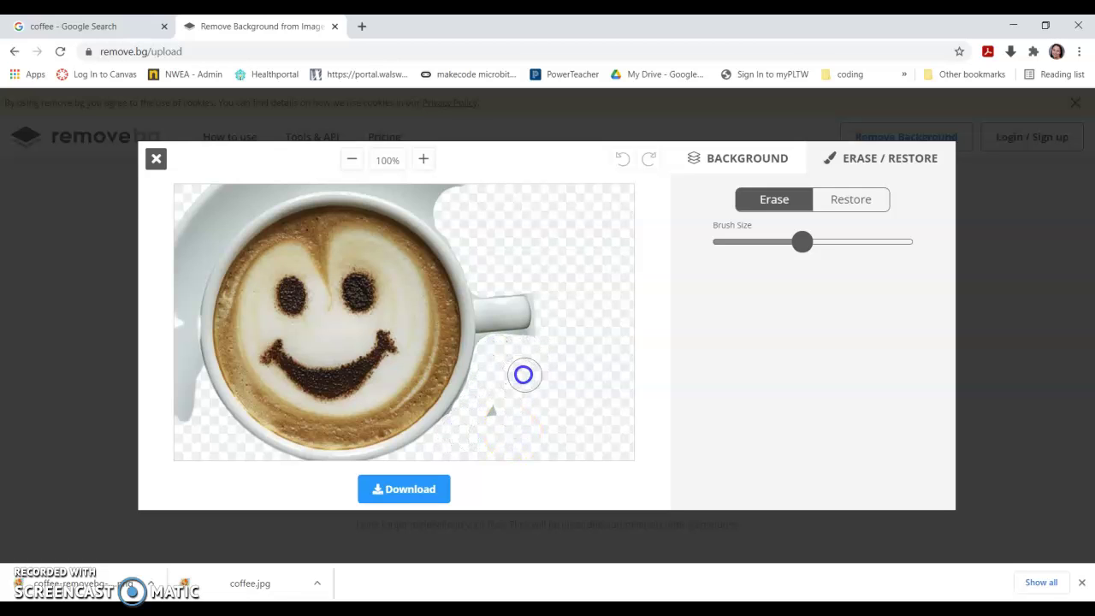
click(523, 347)
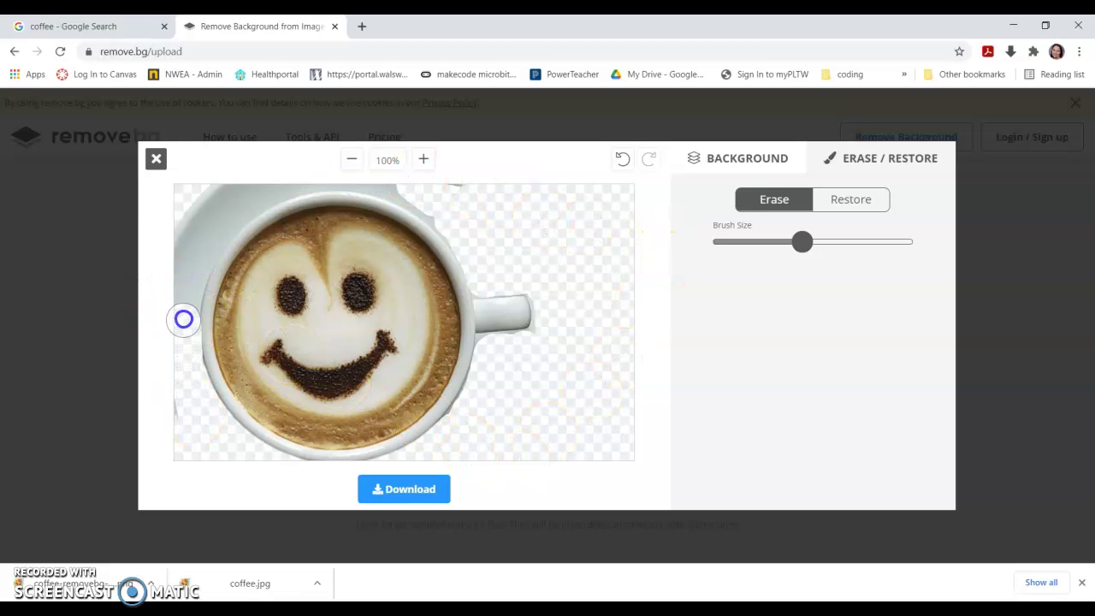
Erase saucer leftovers along the left edge, then touch up the top rim with a smaller brush.
mouse_move(183, 294)
mouse_down()
mouse_move(189, 217)
mouse_move(221, 177)
mouse_move(254, 175)
mouse_move(200, 228)
mouse_up()
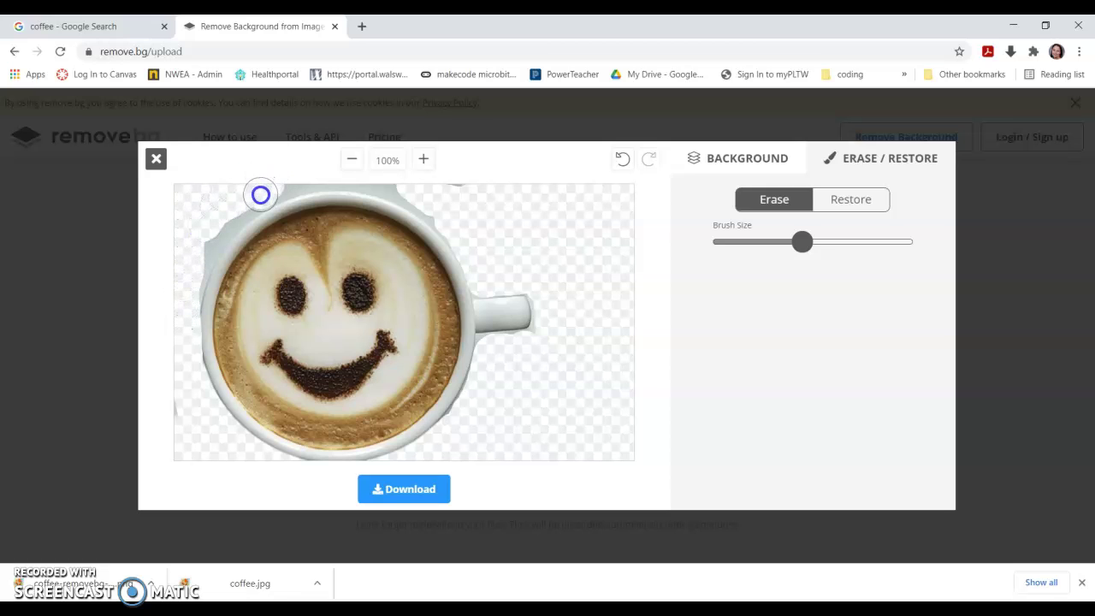
click(176, 409)
drag(237, 186, 270, 188)
drag(801, 241, 763, 243)
click(420, 209)
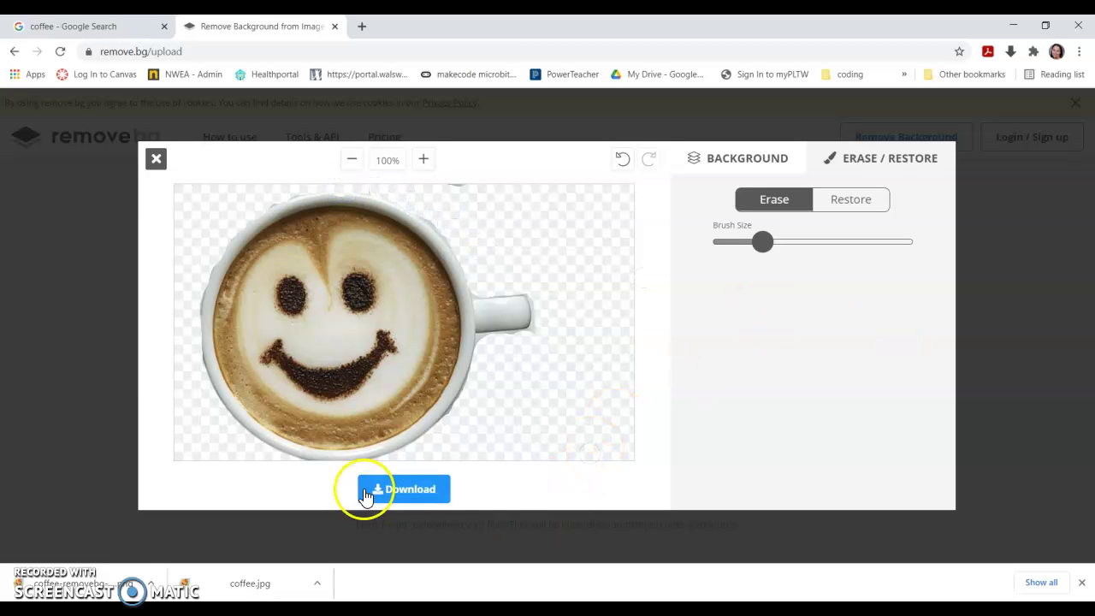
Download the edited latte cutout as a PNG, dismissing the share panel.
click(419, 493)
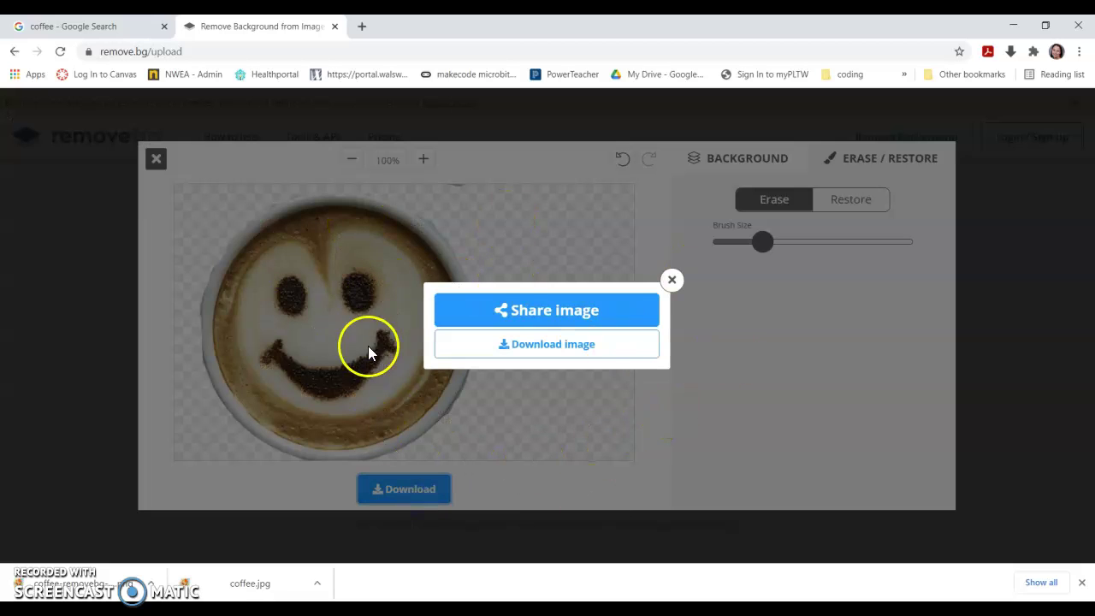
click(625, 310)
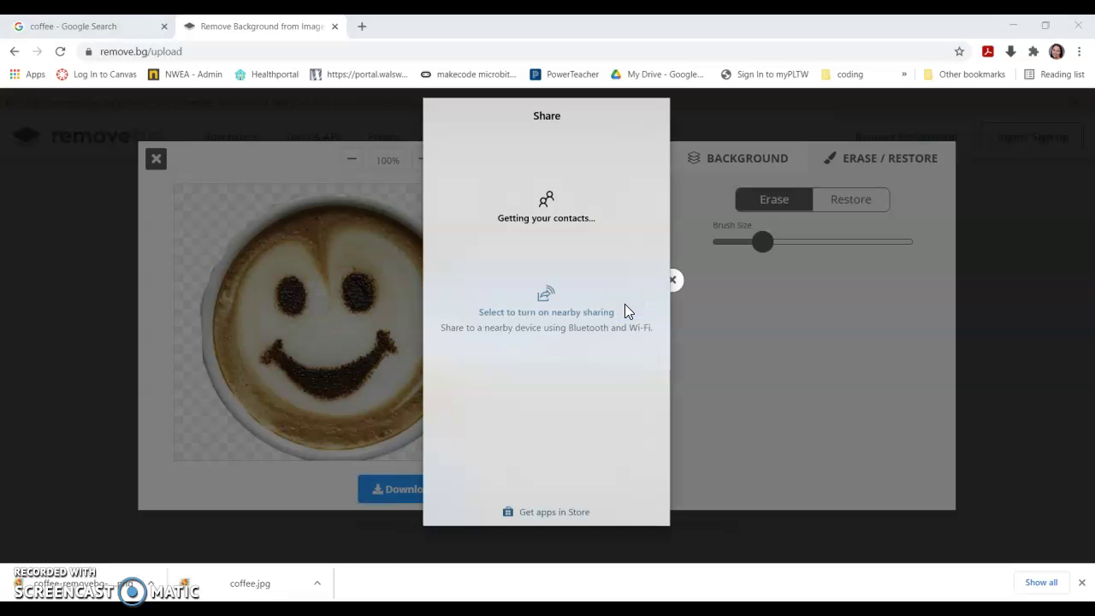
click(692, 295)
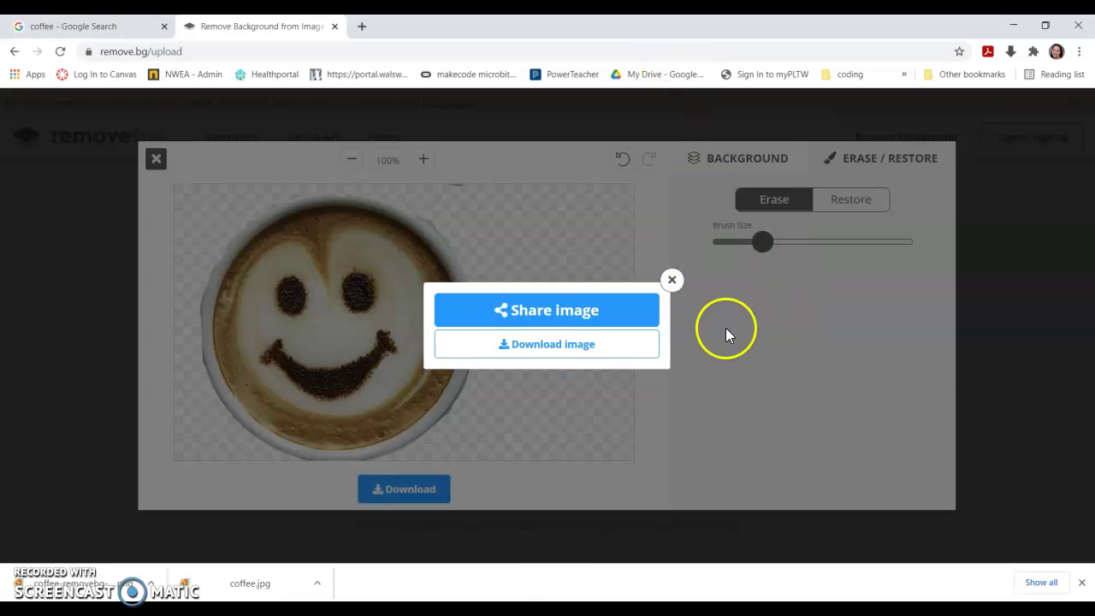
click(609, 349)
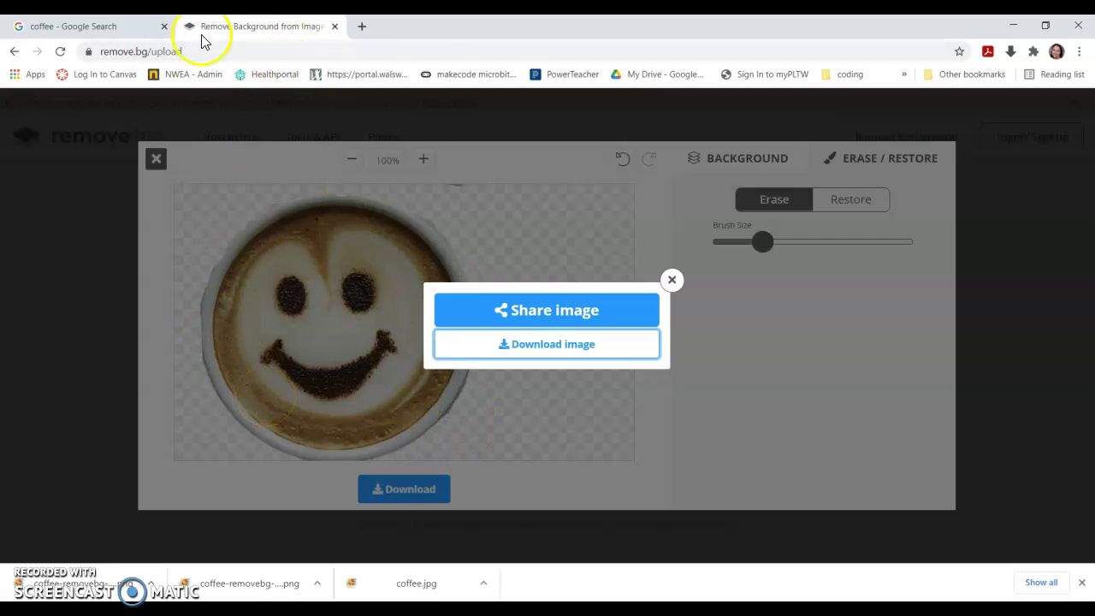
click(311, 51)
Go to logomakr.com and start a new blank design, closing the intro video.
text(logoma)
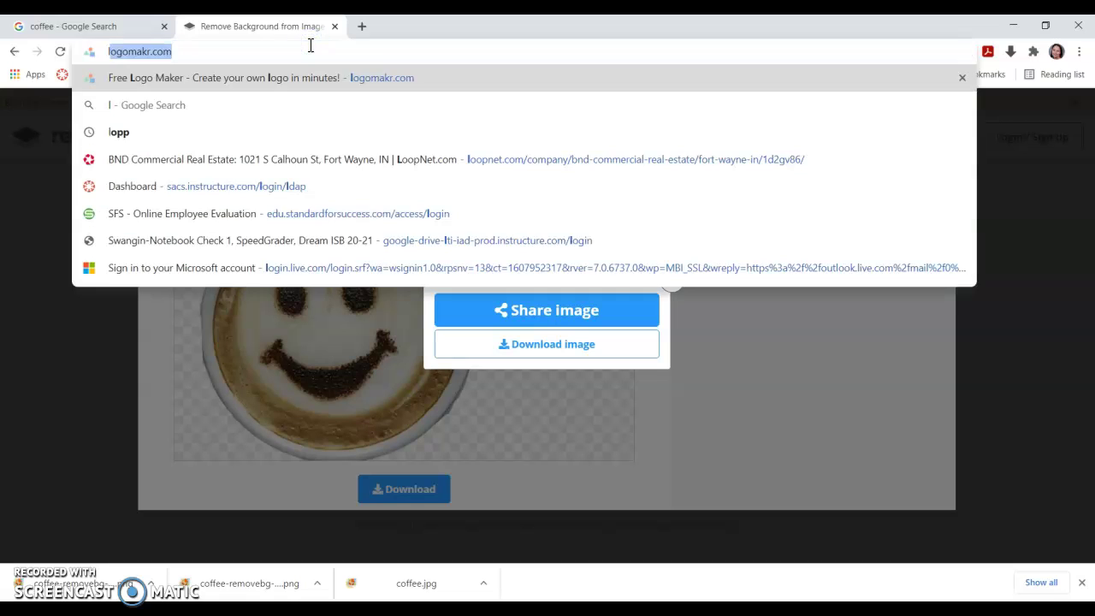
text(kr.com)
key(Return)
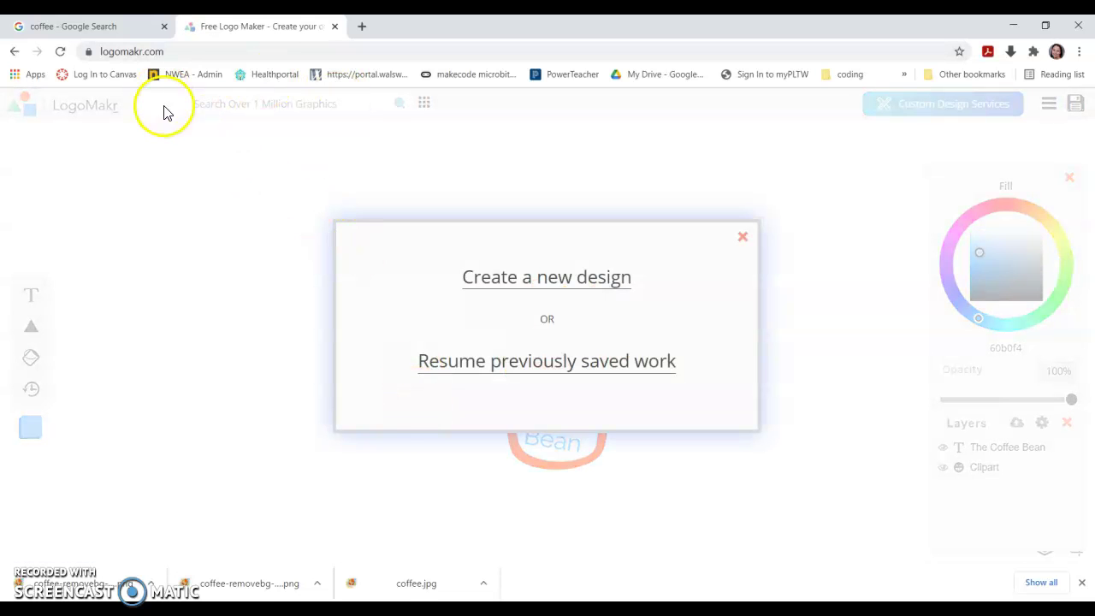
click(580, 282)
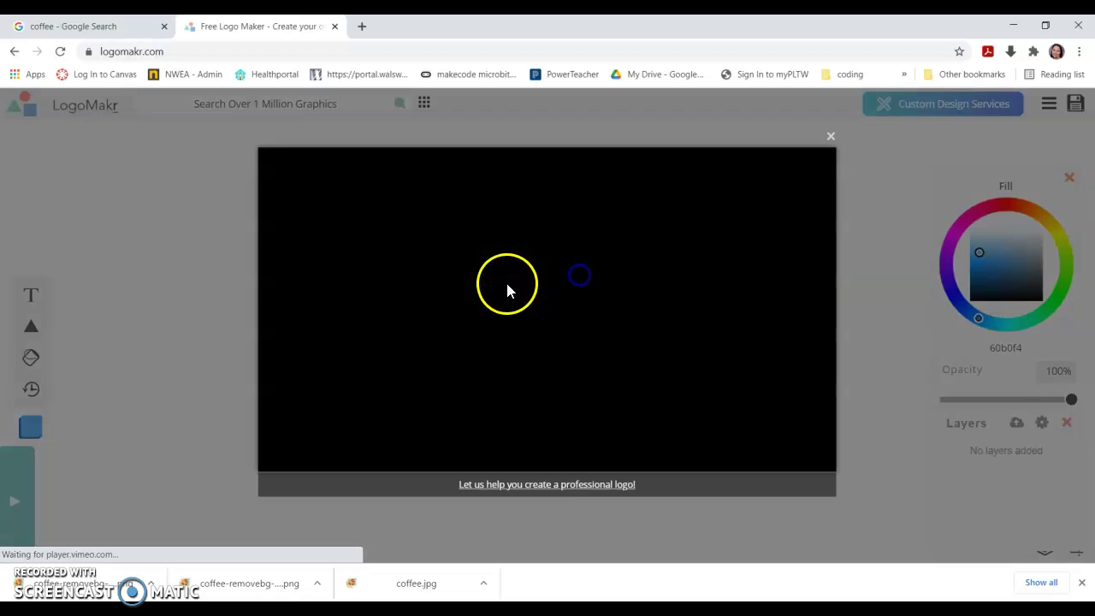
click(831, 137)
Search the LogoMakr graphics for 'coffee'.
click(253, 103)
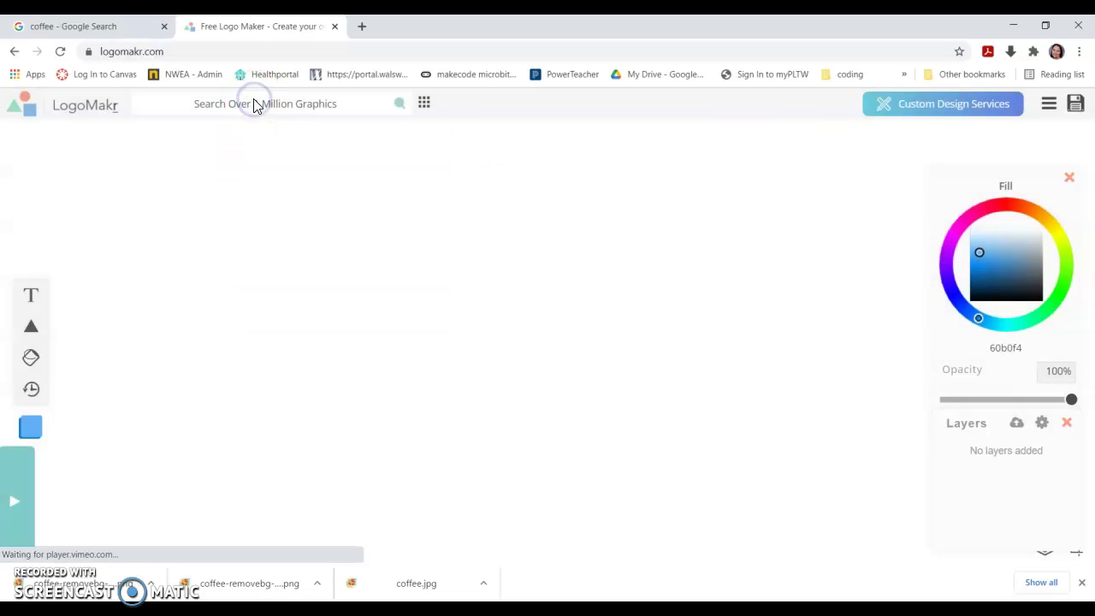
click(256, 107)
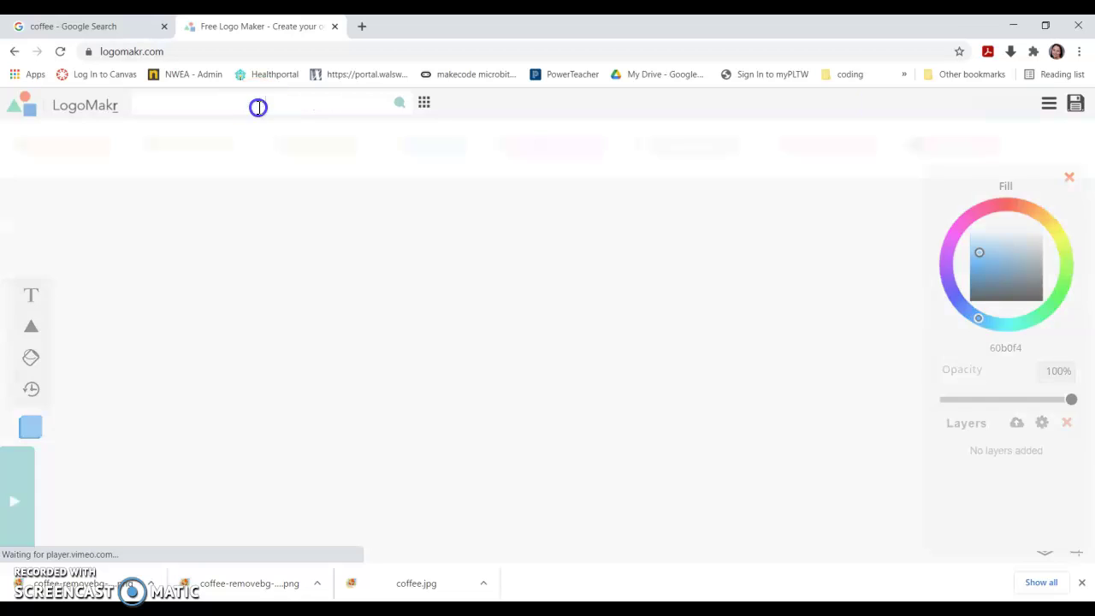
key(Return)
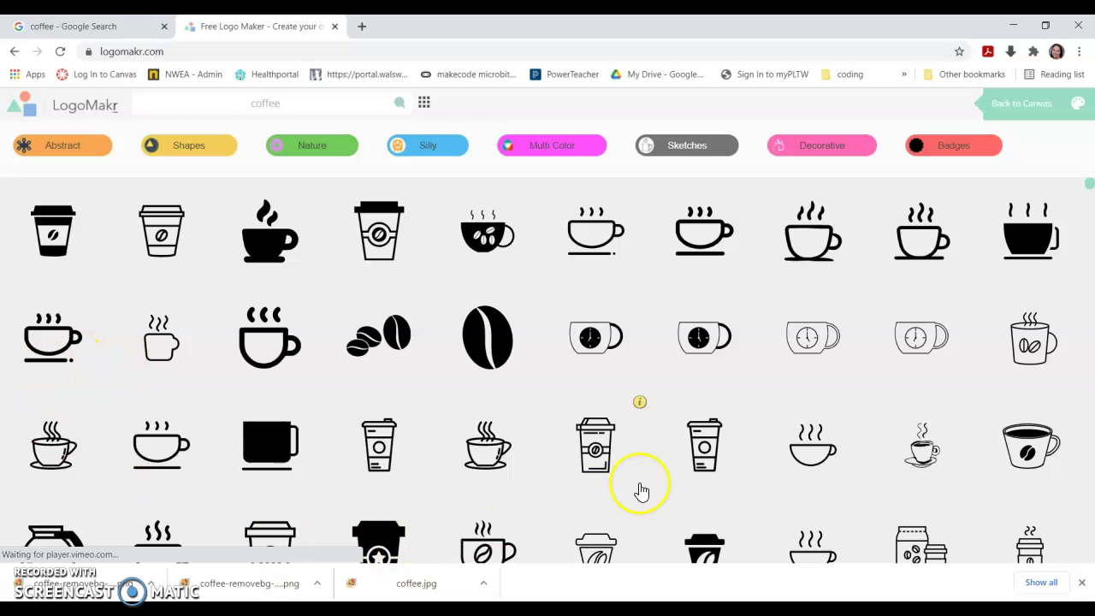
Add the steaming mug graphic, enlarge it, and move it left on the canvas.
scroll(641, 491, down, 4)
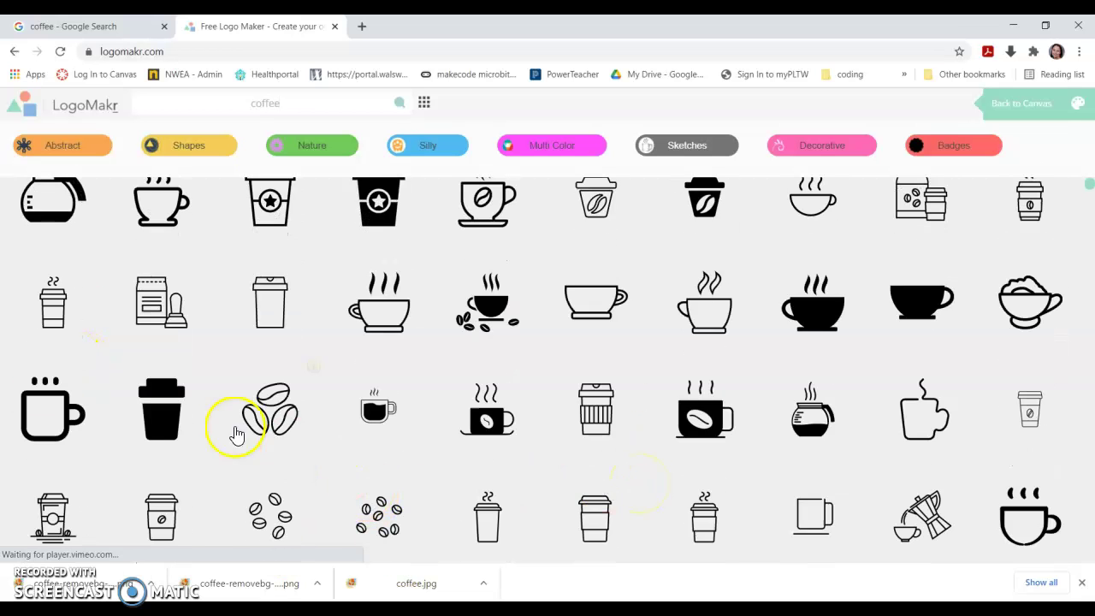
click(49, 425)
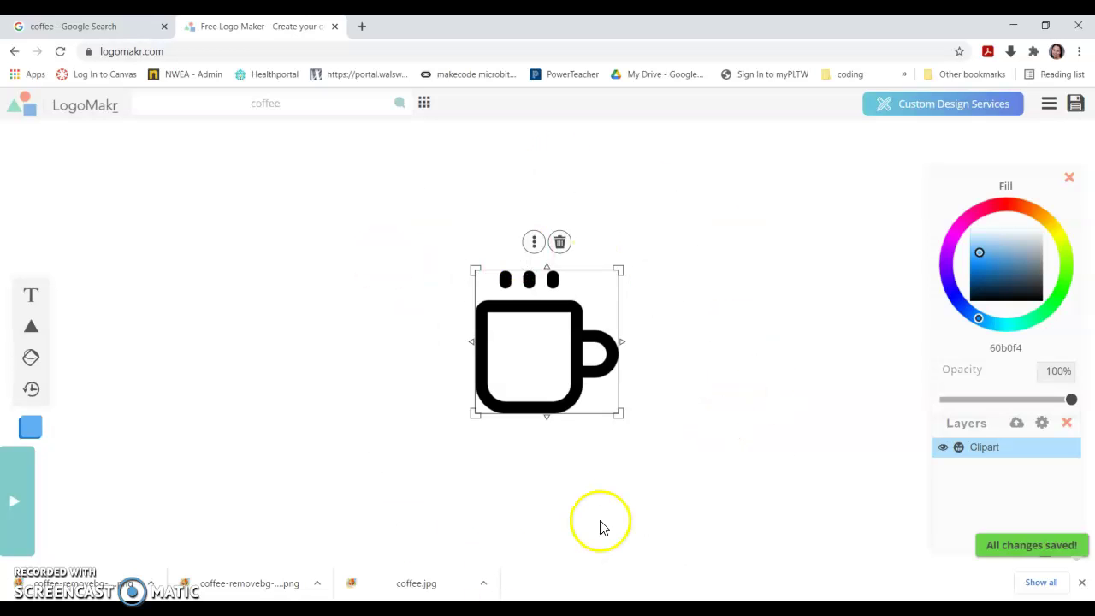
drag(619, 415, 676, 471)
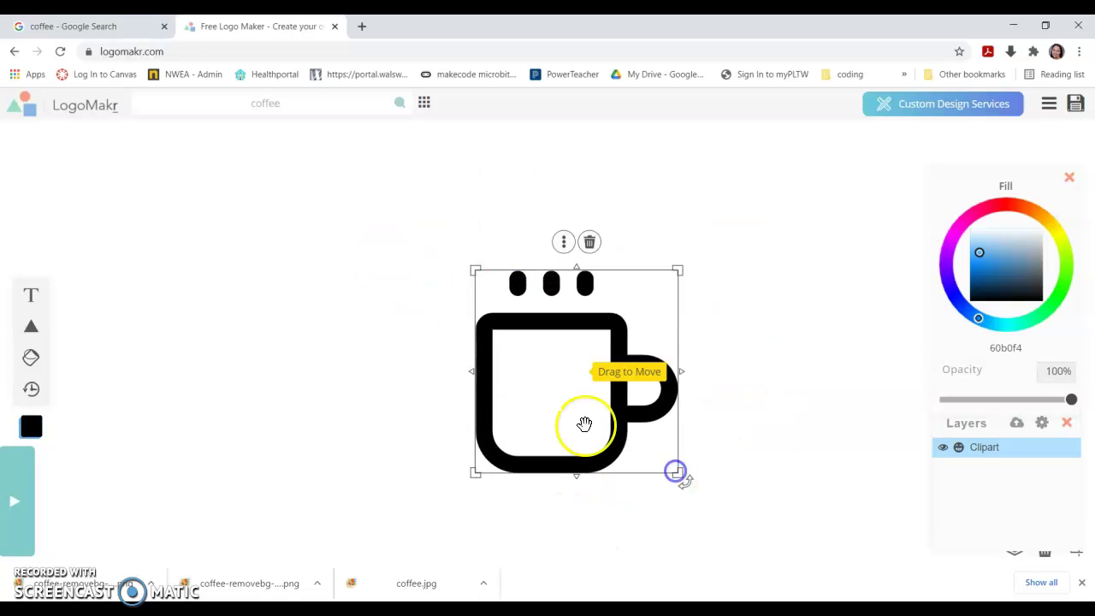
click(525, 263)
click(543, 308)
drag(568, 333, 448, 316)
click(247, 494)
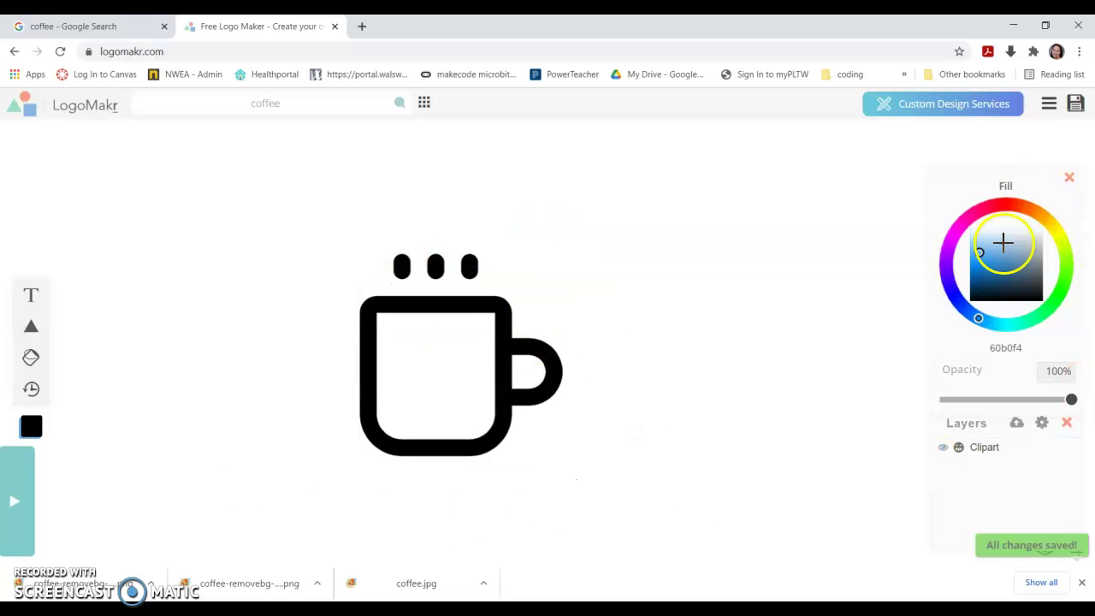
Fill the mug with blue 406789 and add a placeholder text box.
drag(1004, 253, 1016, 272)
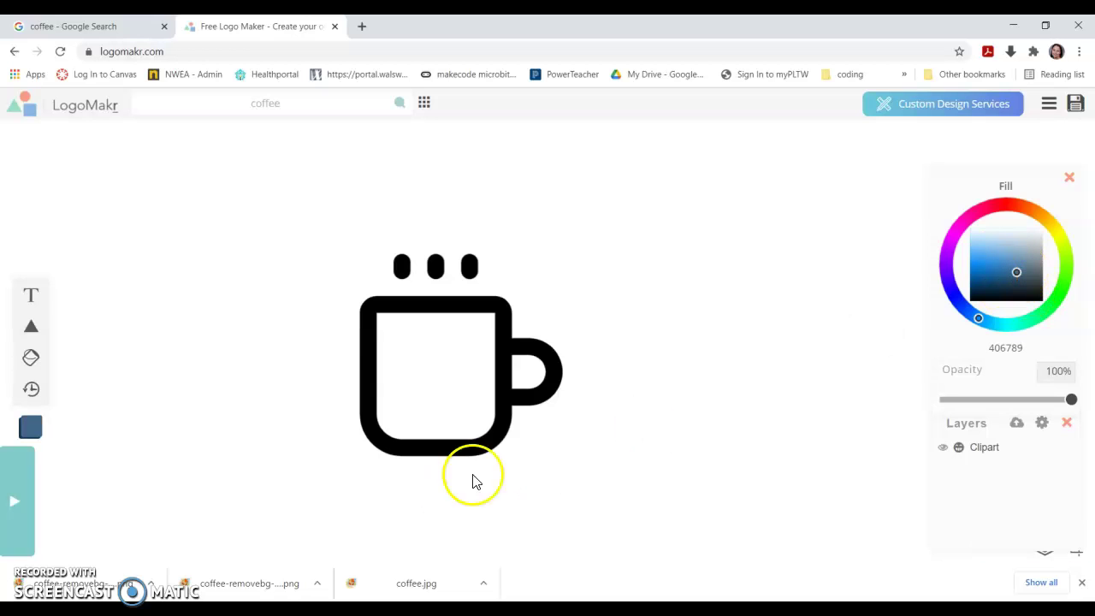
click(503, 432)
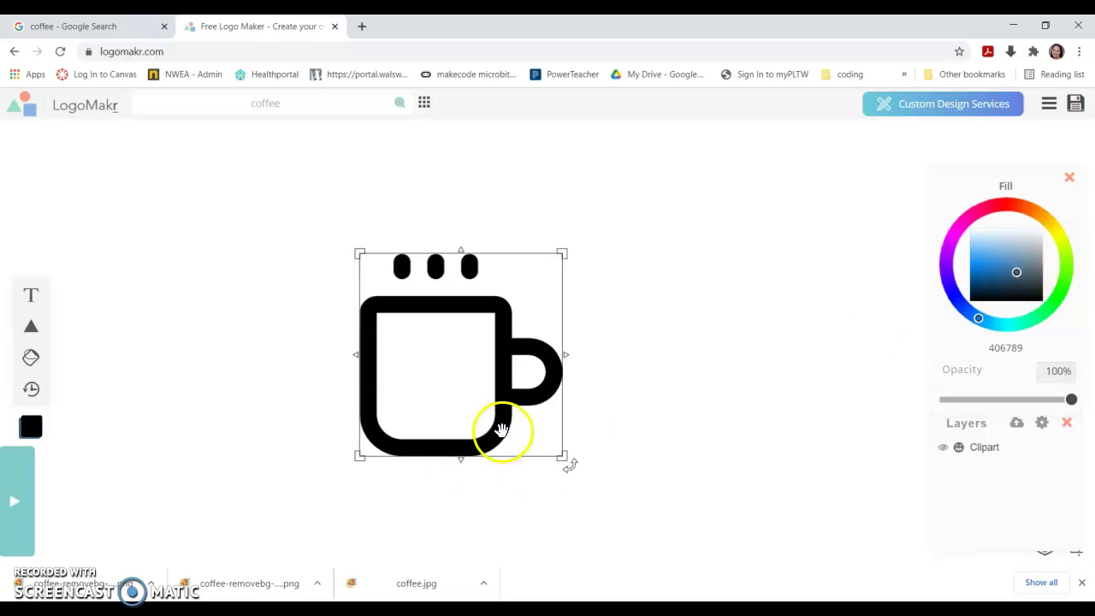
click(31, 358)
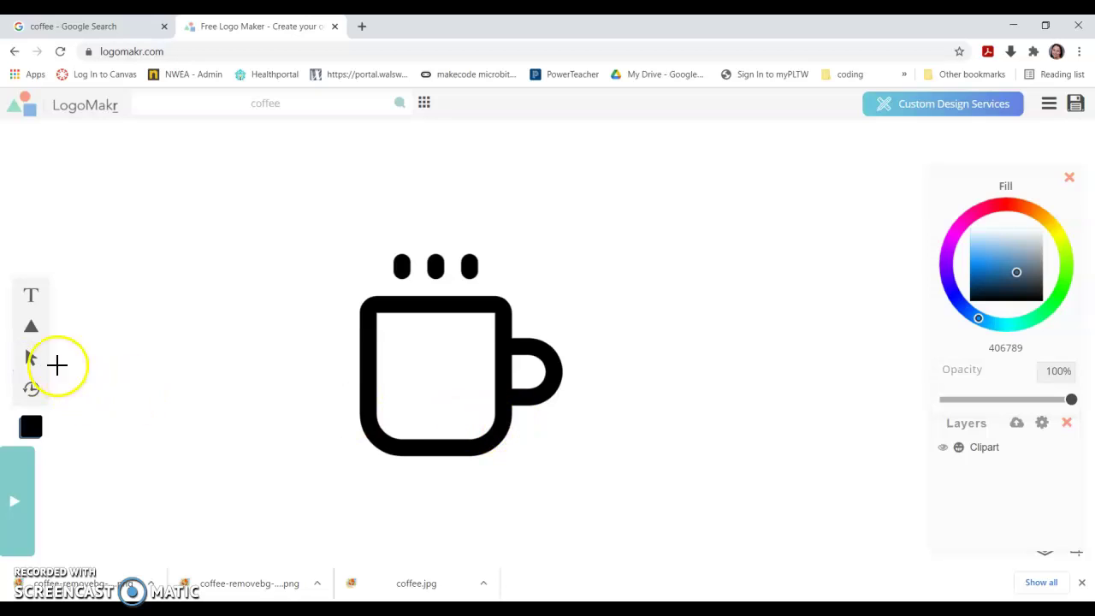
click(503, 420)
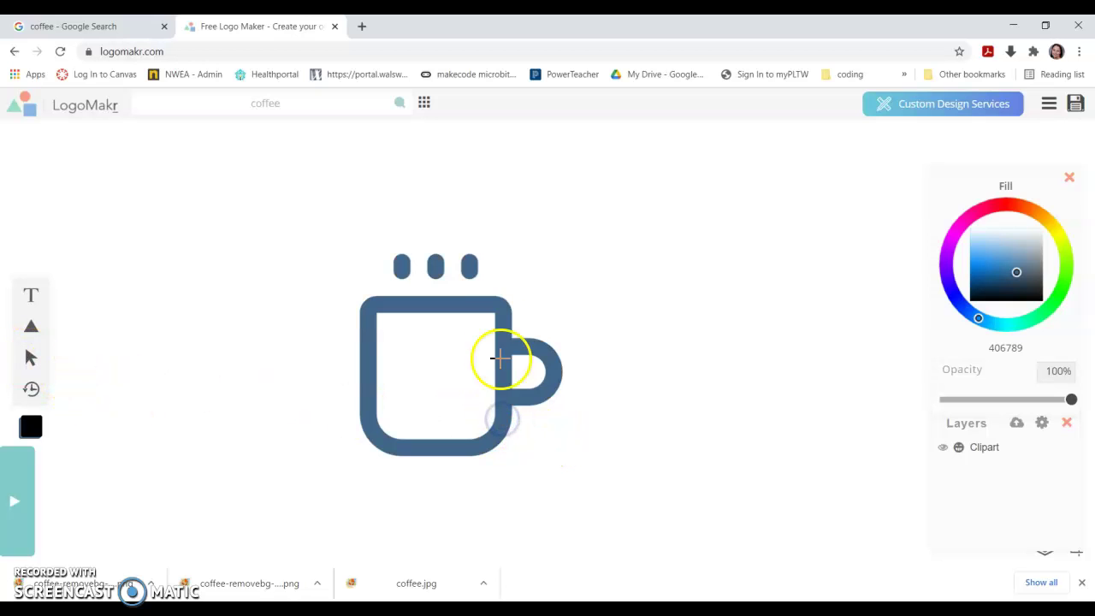
click(31, 294)
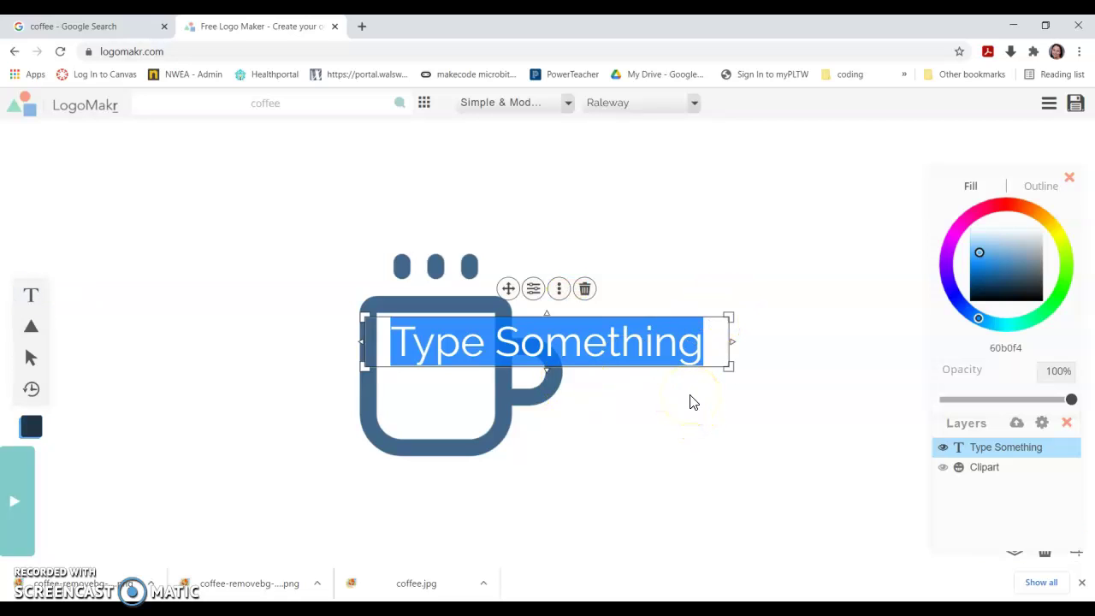
Replace the placeholder text with 'The Beanery'.
text(The bEanery)
key(BackSpace)
key(BackSpace)
key(BackSpace)
key(BackSpace)
key(BackSpace)
key(BackSpace)
key(BackSpace)
text(Bean)
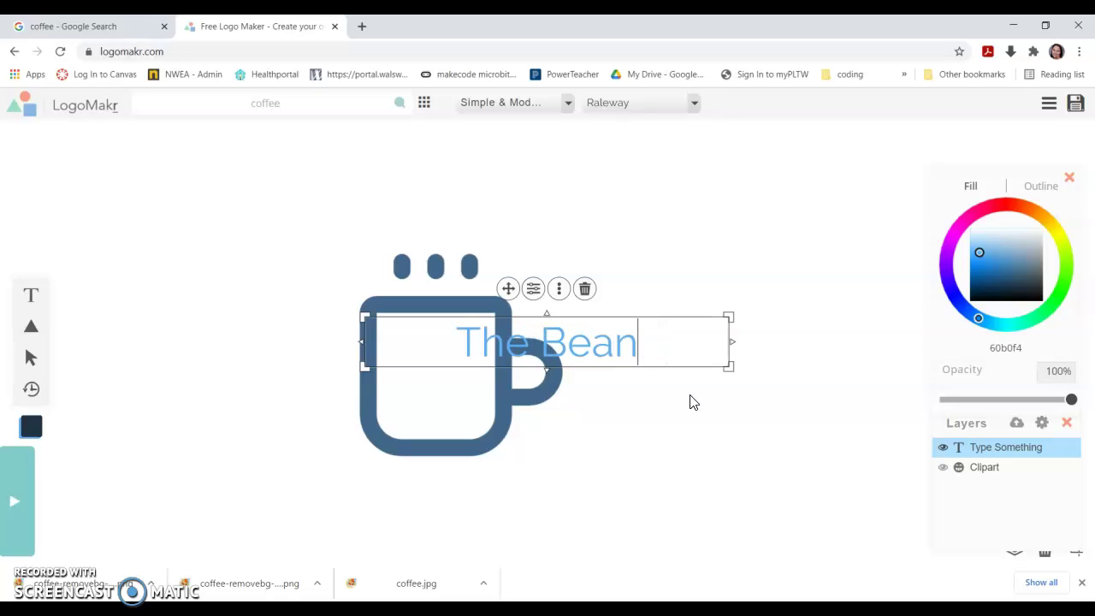
text(ery)
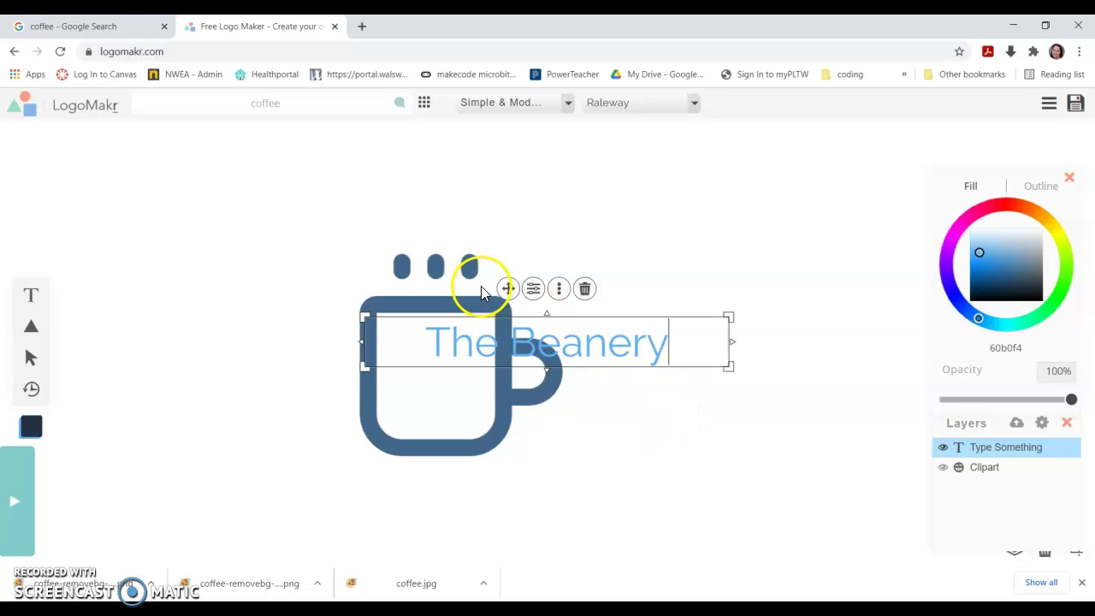
Shrink and wrap 'The Beanery', centre it inside the mug, and colour it pink ff0071.
drag(508, 288, 454, 283)
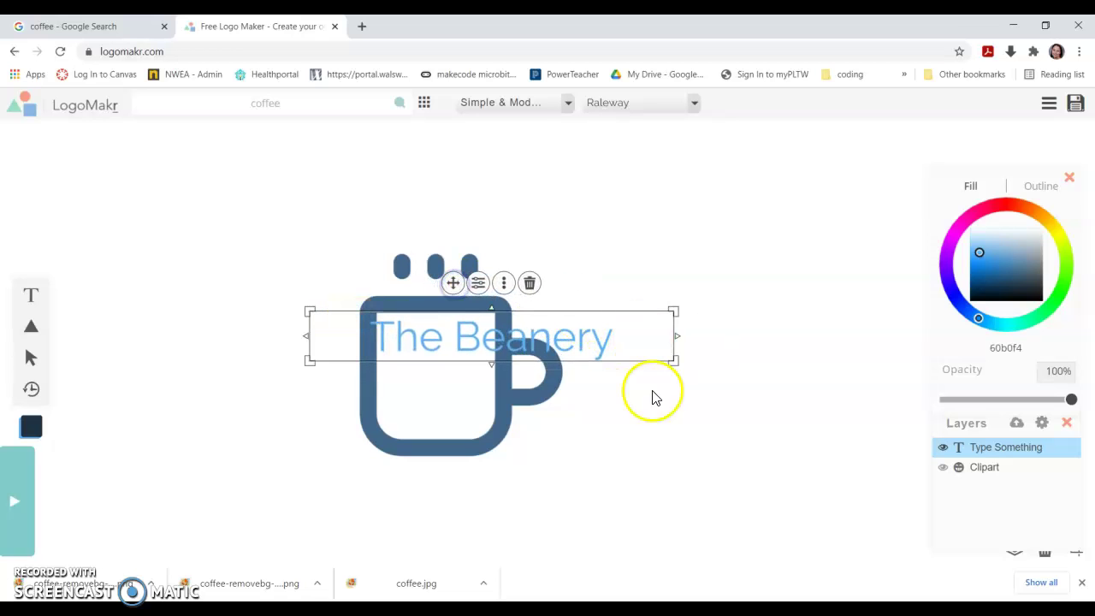
drag(674, 361, 483, 427)
drag(355, 282, 394, 284)
drag(524, 308, 477, 306)
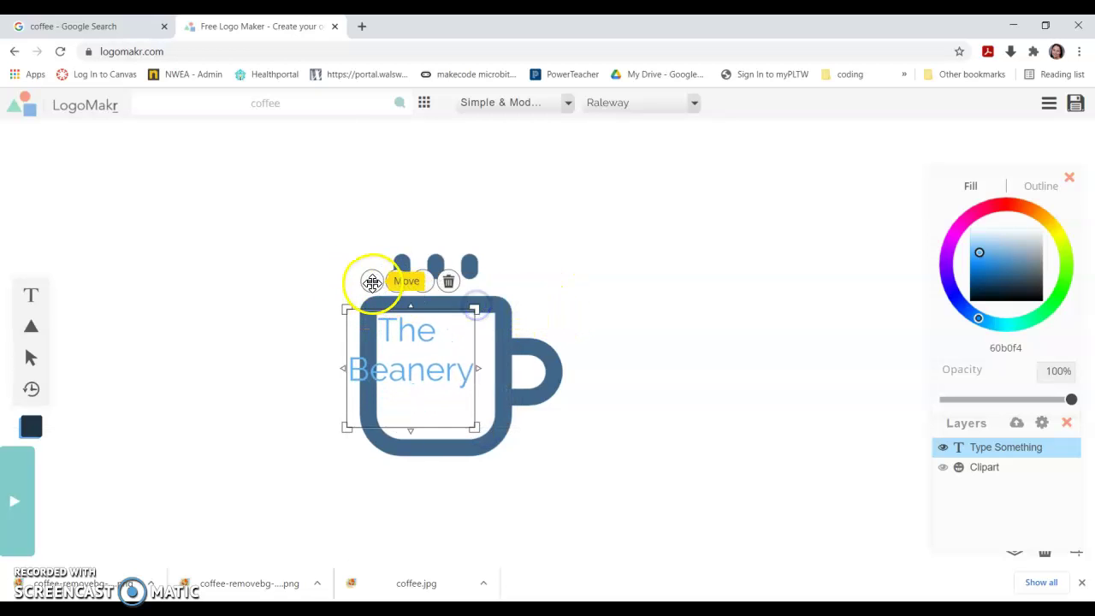
drag(373, 283, 398, 297)
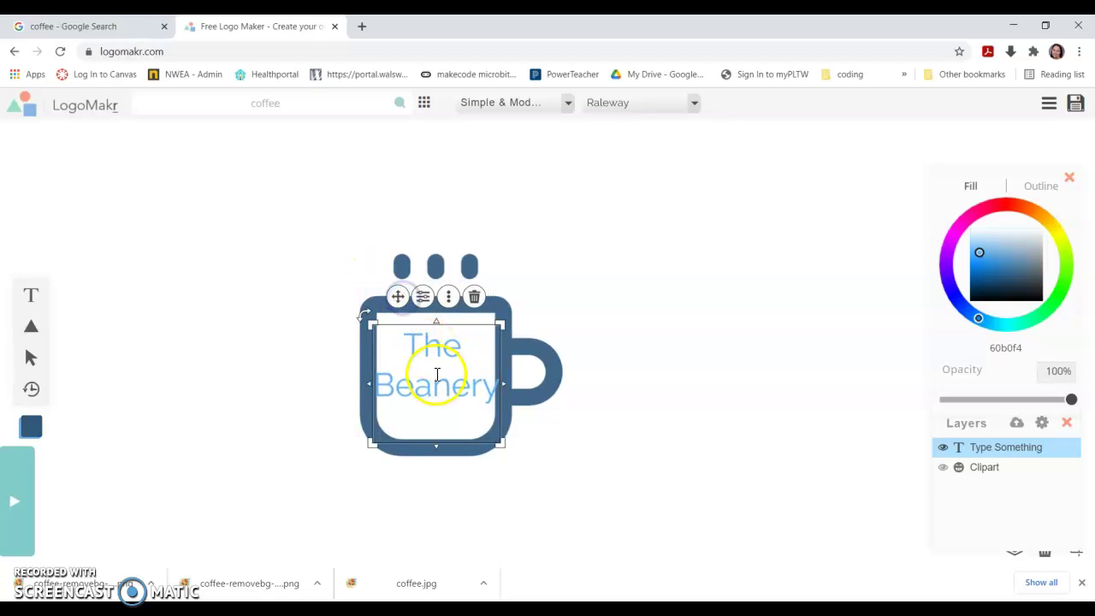
click(979, 210)
click(1003, 272)
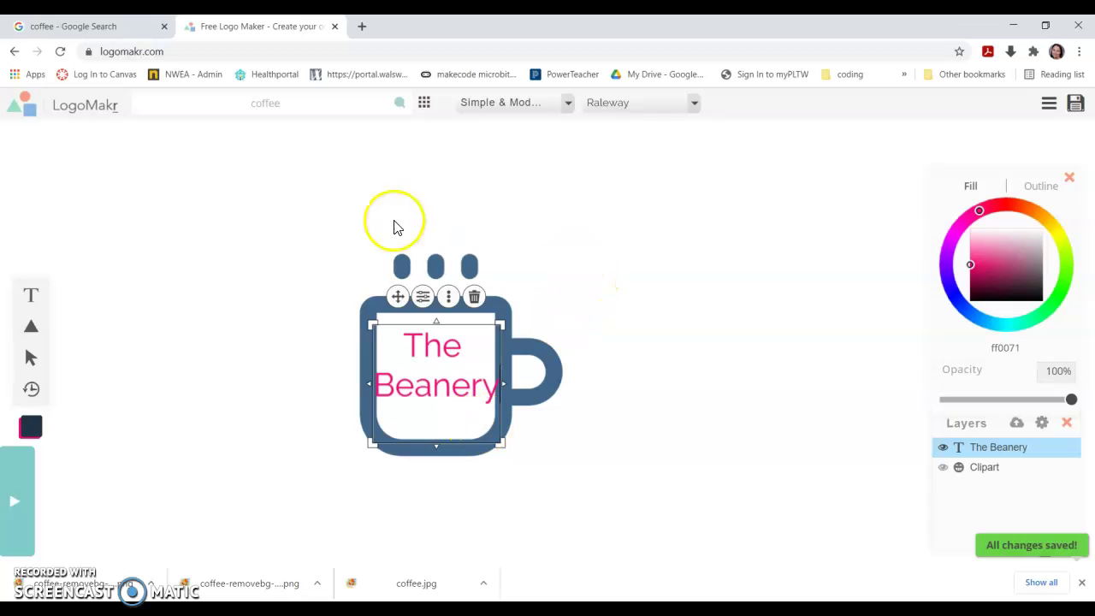
Save the logo, download the free low-resolution PNG, and open the downloaded file.
click(1077, 110)
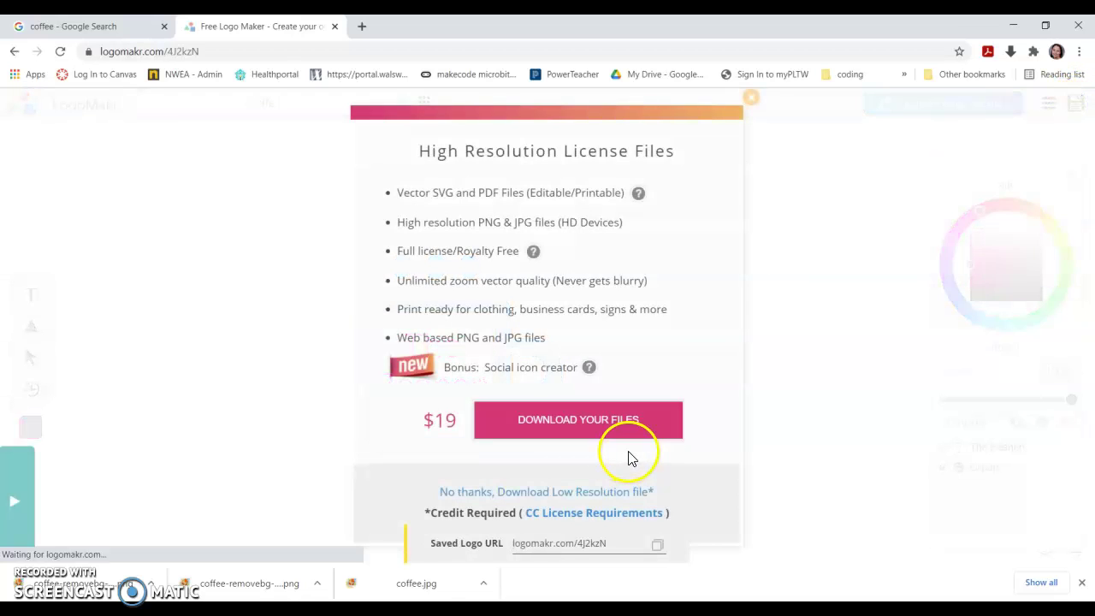
click(587, 495)
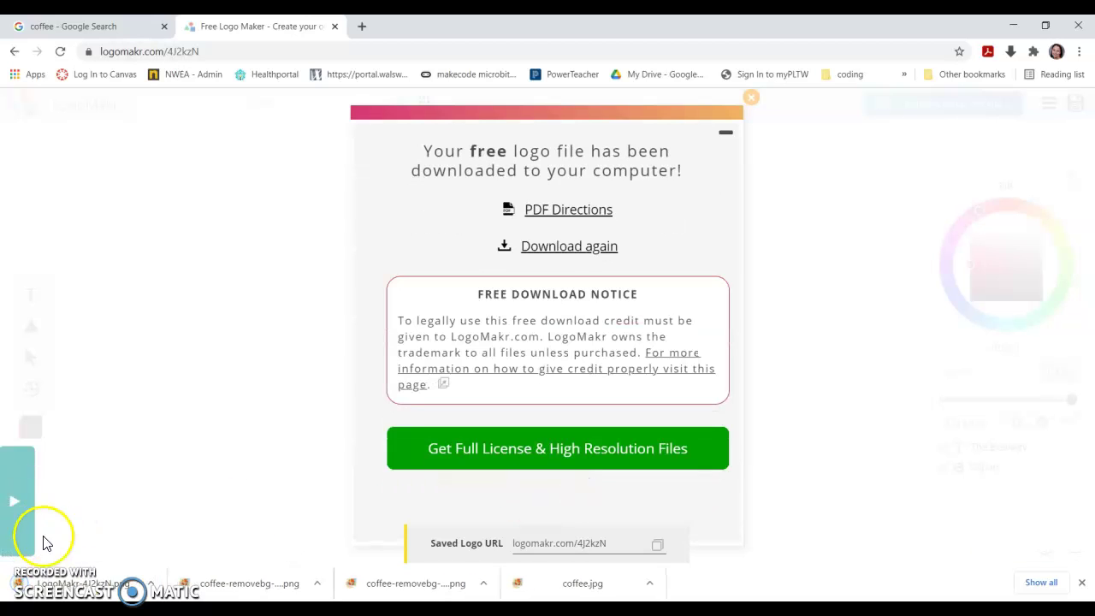
click(122, 587)
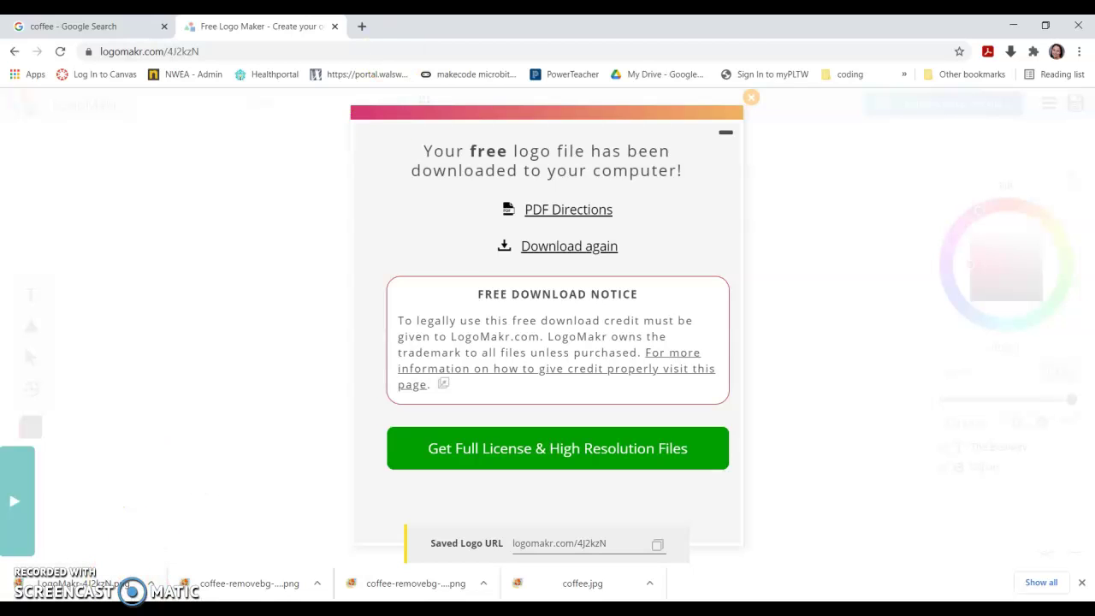
Load photopea.com in a new tab and open LogoMakr-4J2kzN from Downloads.
click(361, 26)
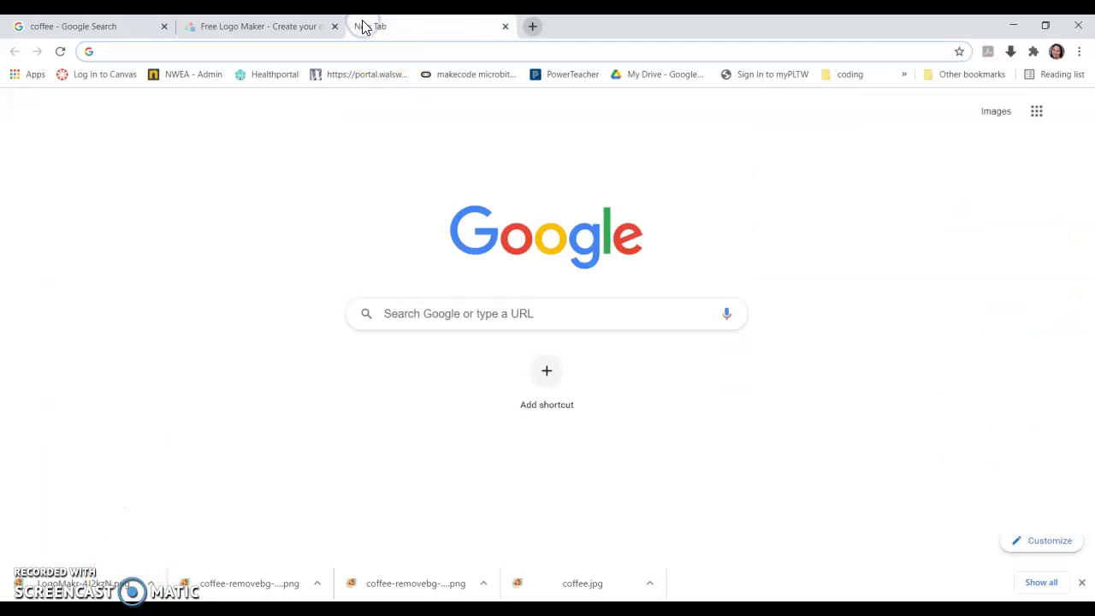
text(photopea)
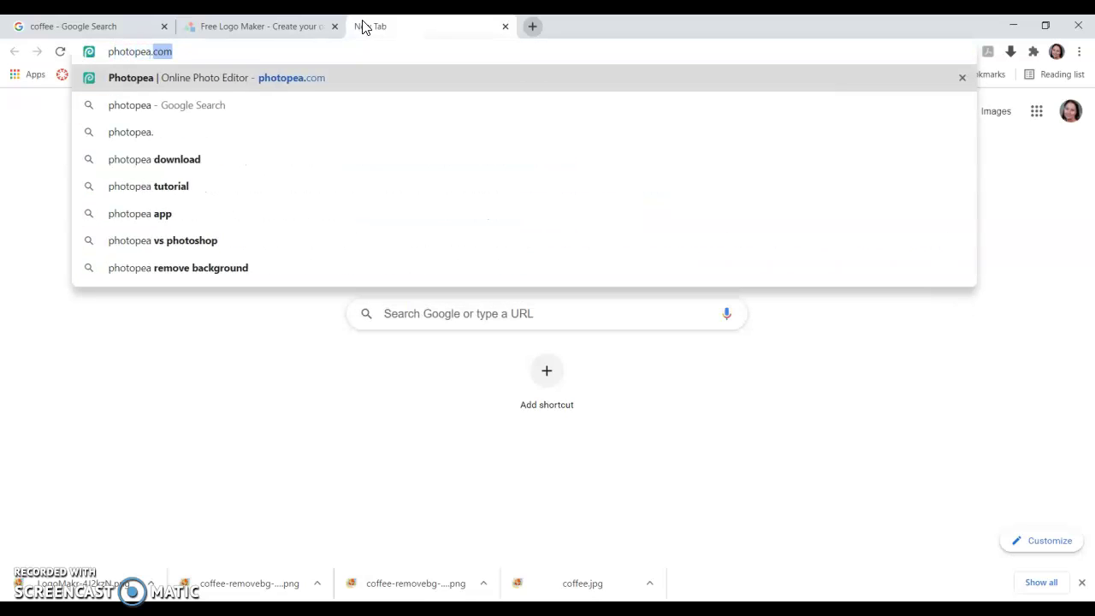
text(.com)
key(Return)
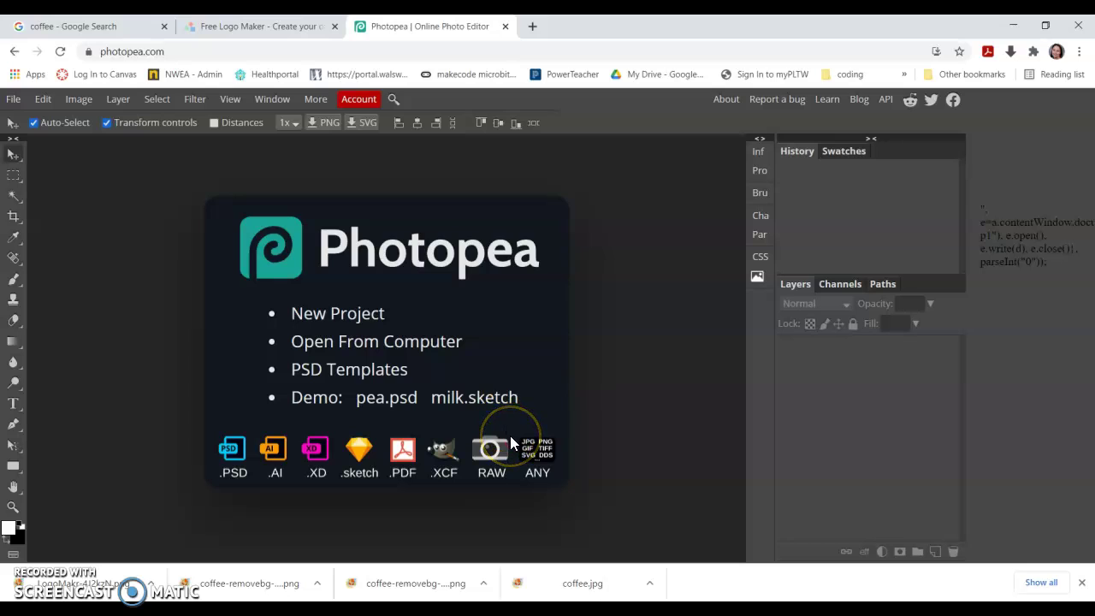
click(443, 351)
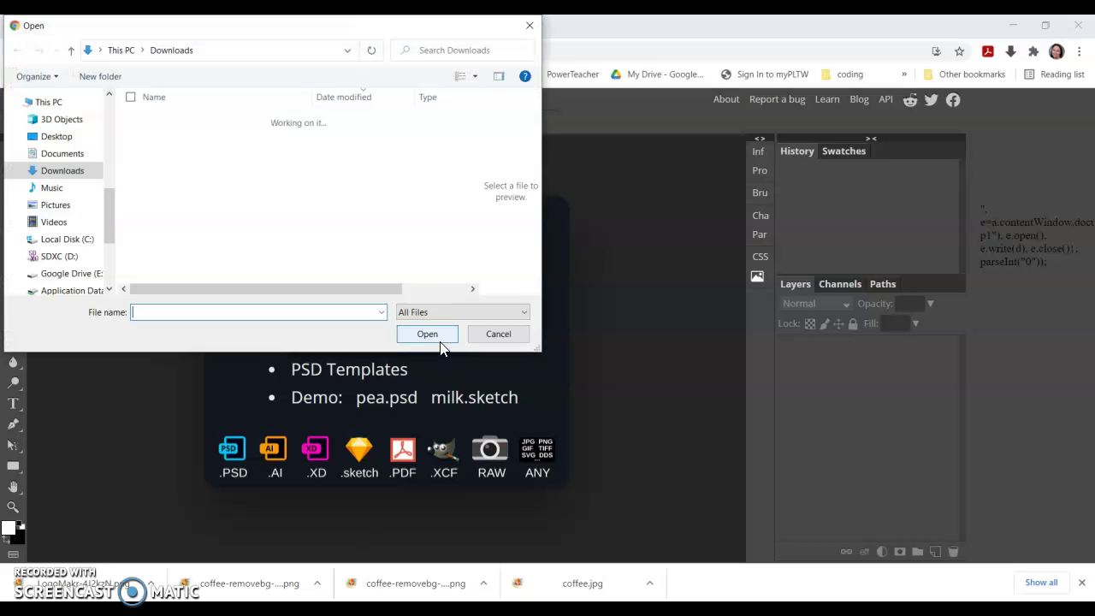
click(62, 170)
click(183, 140)
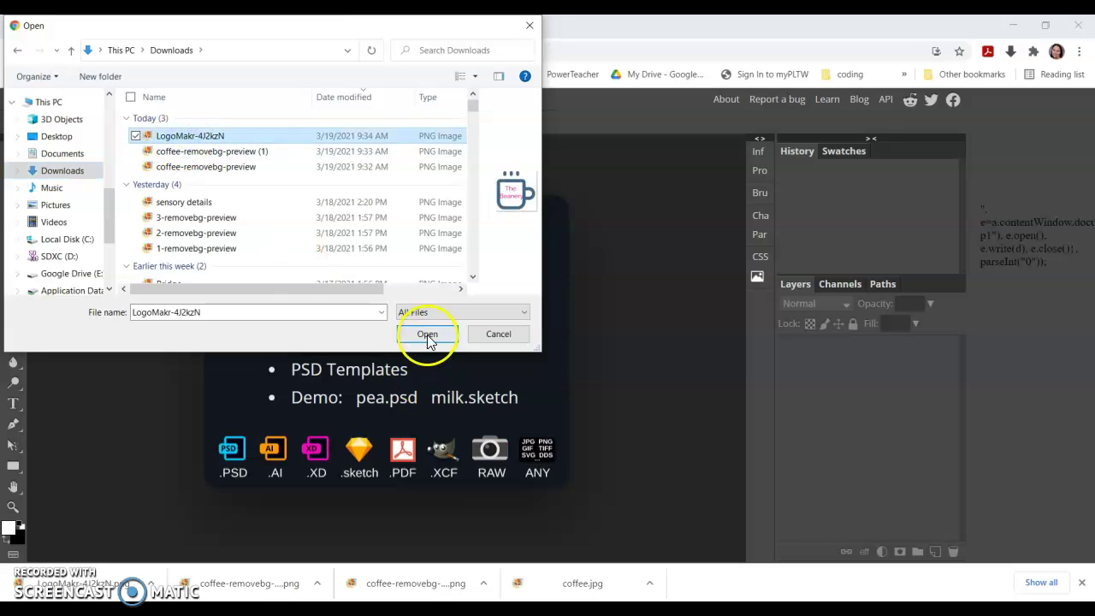
click(427, 334)
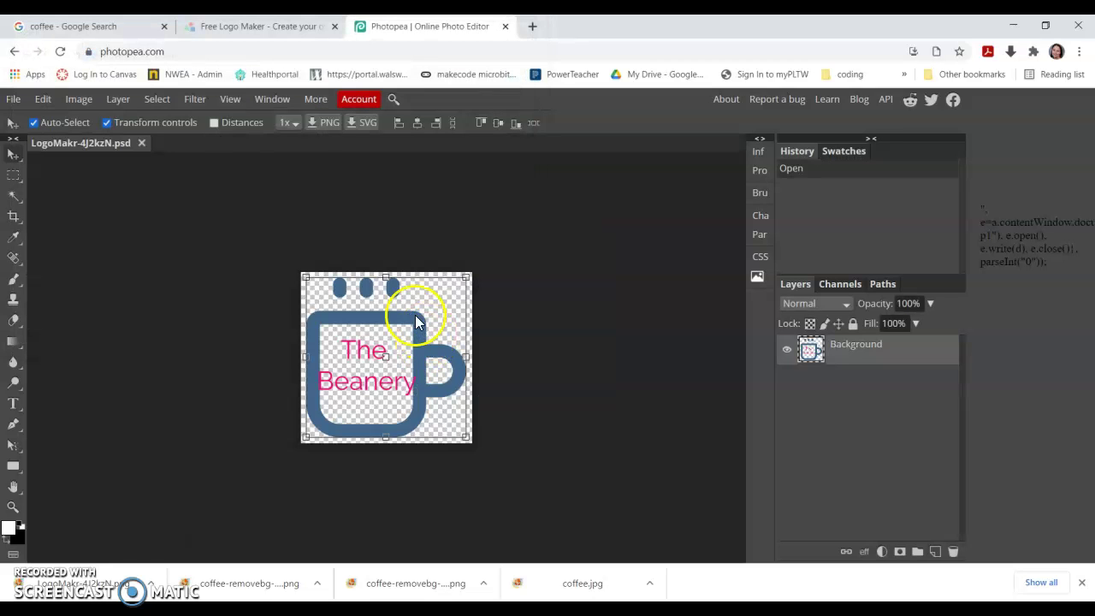
Place coffee-removebg-preview (1) inside the mug, commit it, and hide that layer.
click(13, 100)
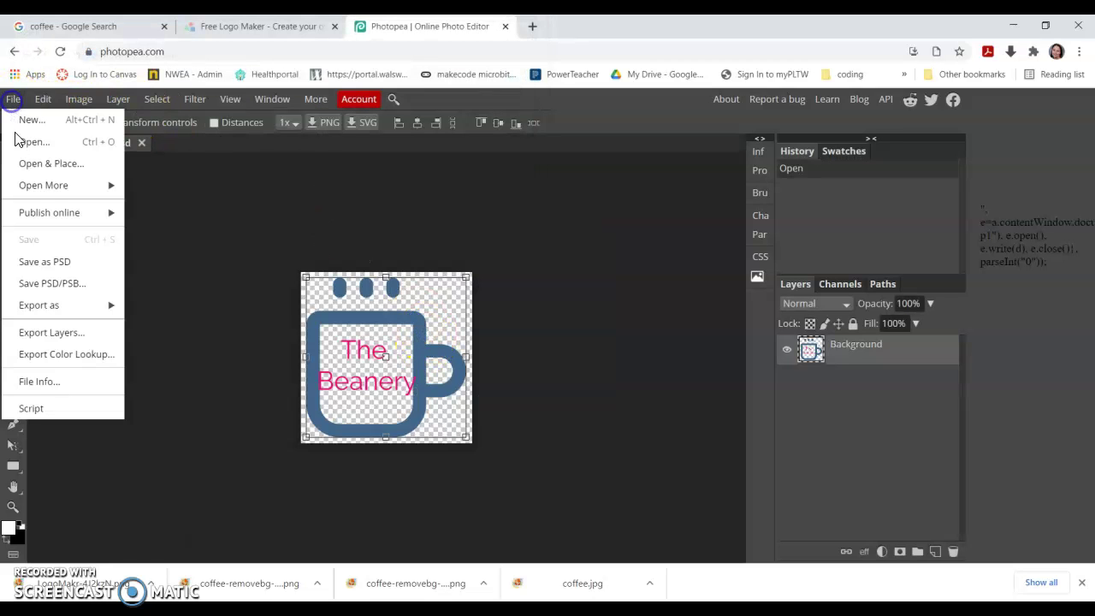
click(49, 164)
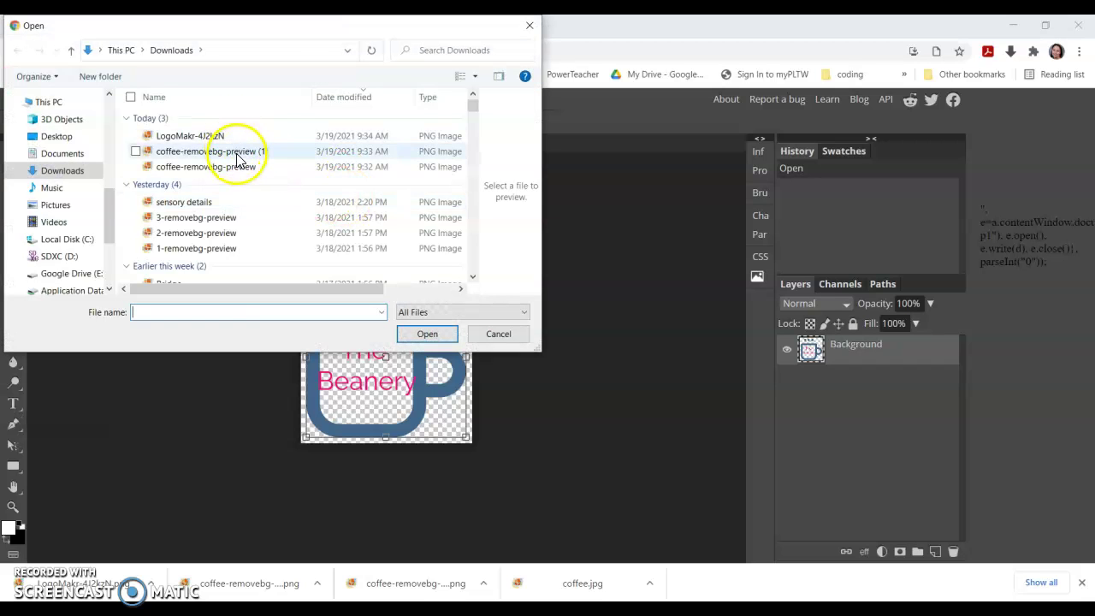
click(229, 151)
click(425, 334)
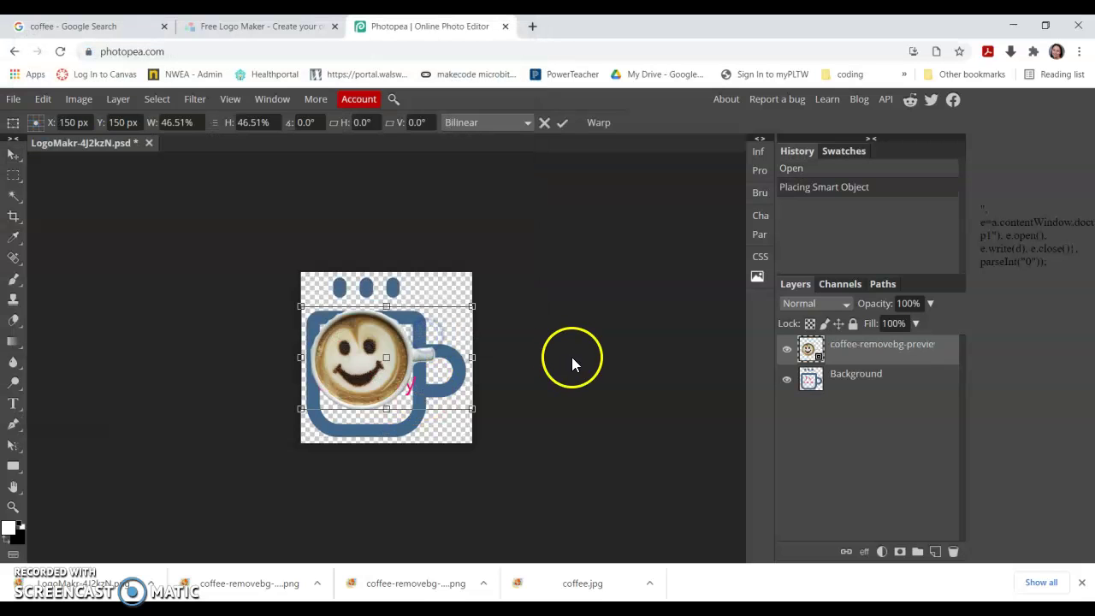
drag(364, 351, 368, 366)
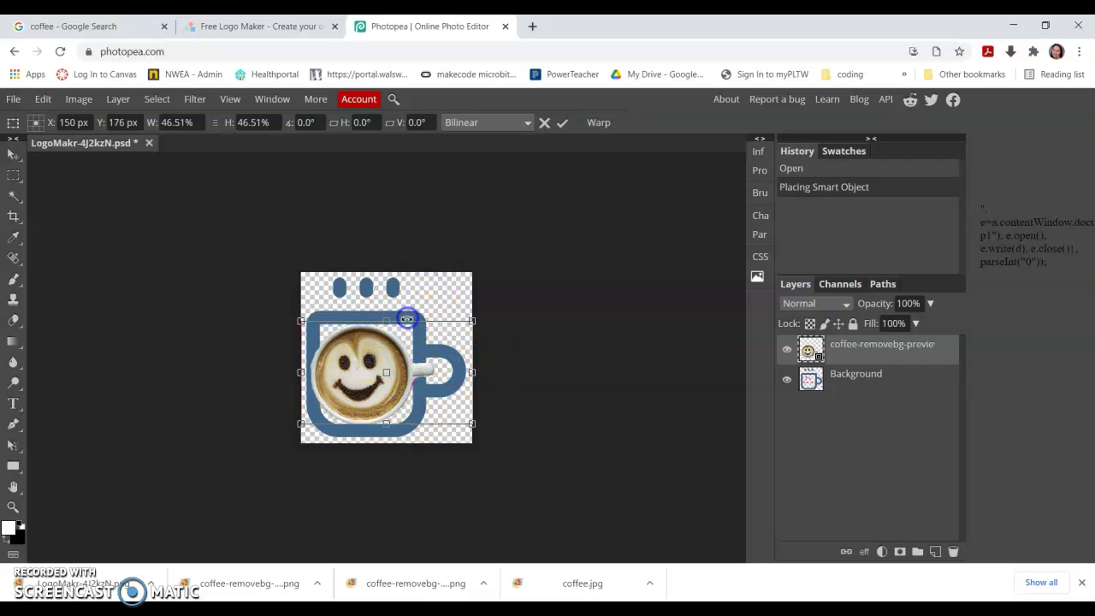
click(860, 384)
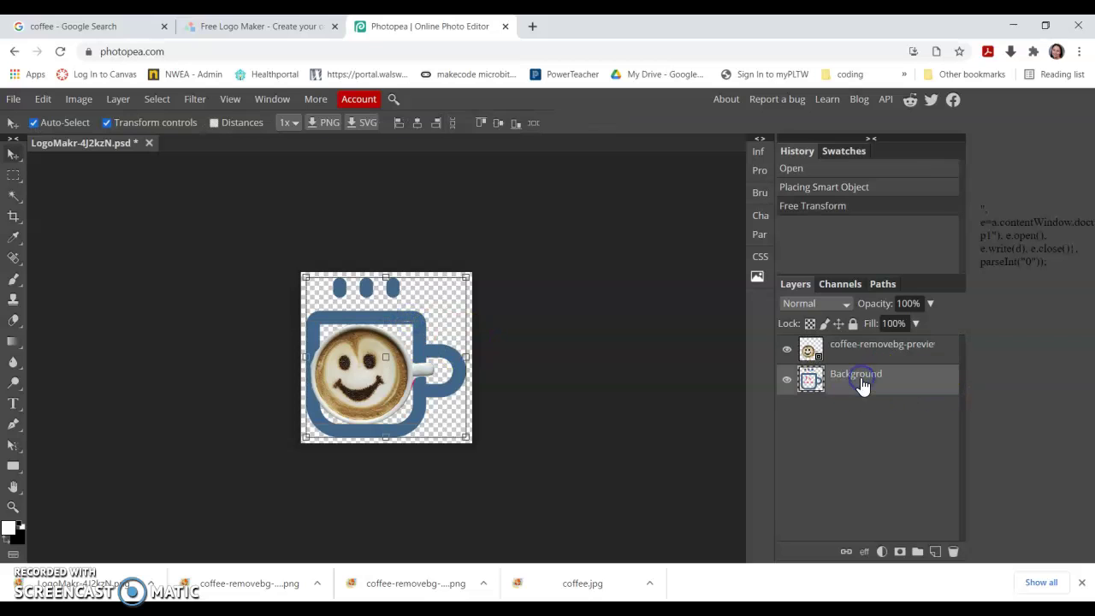
click(787, 349)
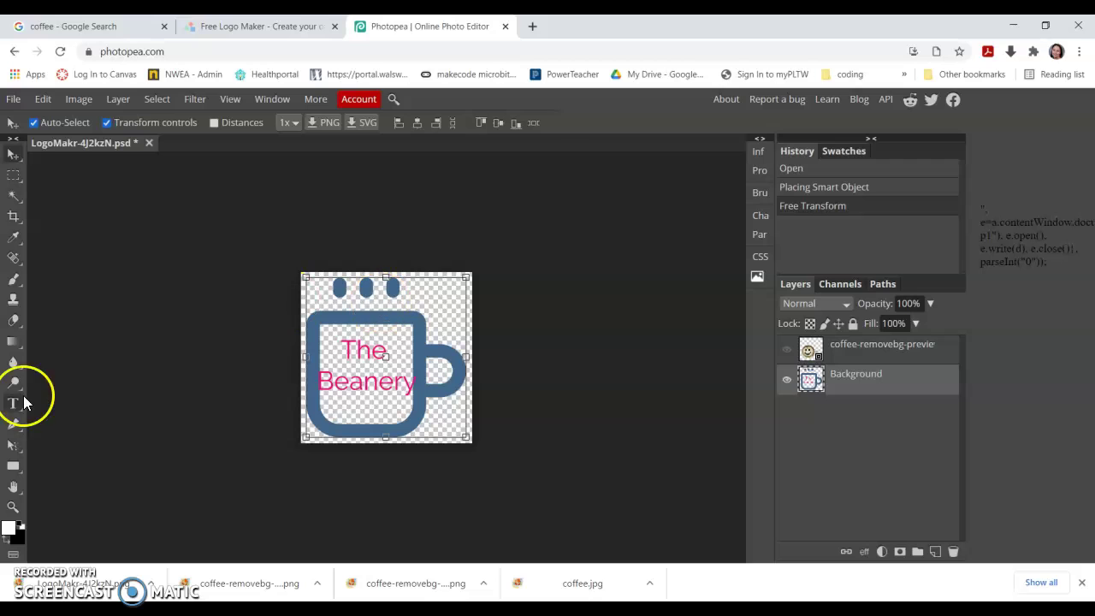
Select the Paint Bucket tool and set the foreground colour to a deep dark brown.
click(393, 100)
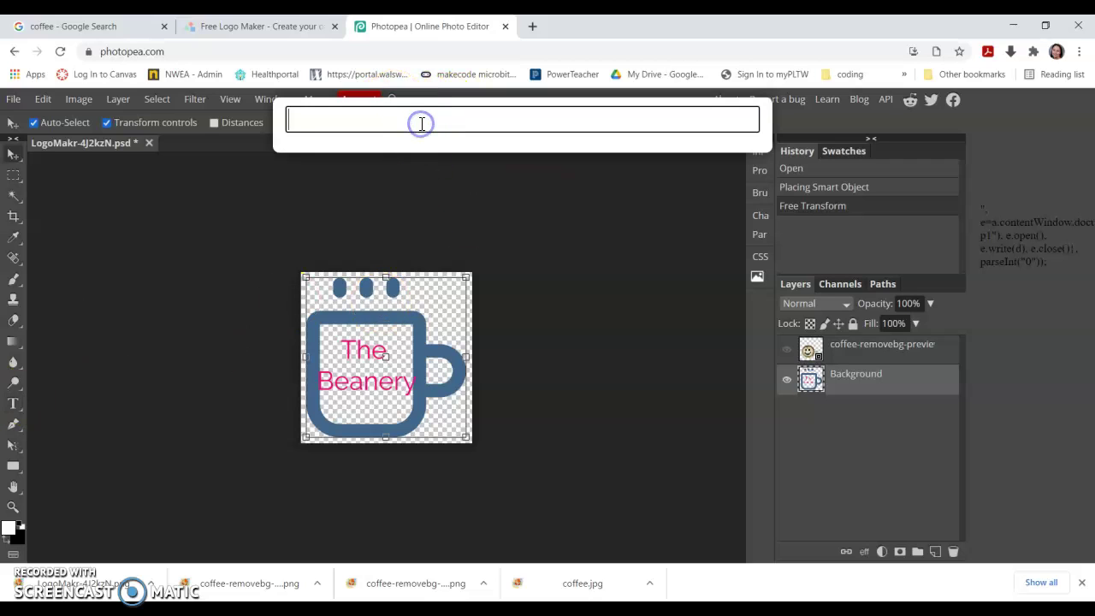
text(pain)
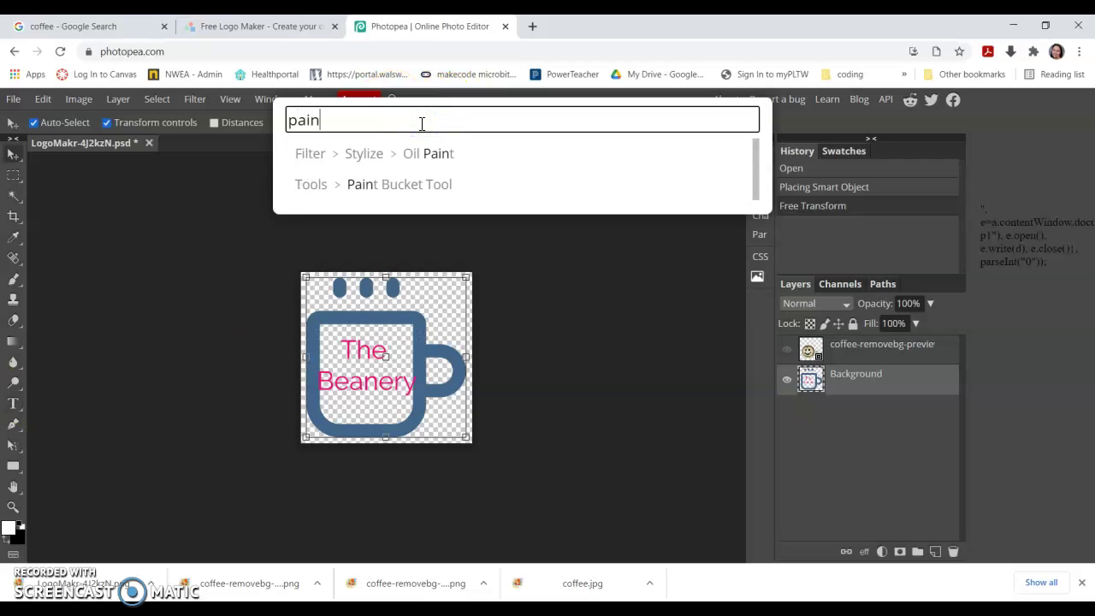
click(408, 184)
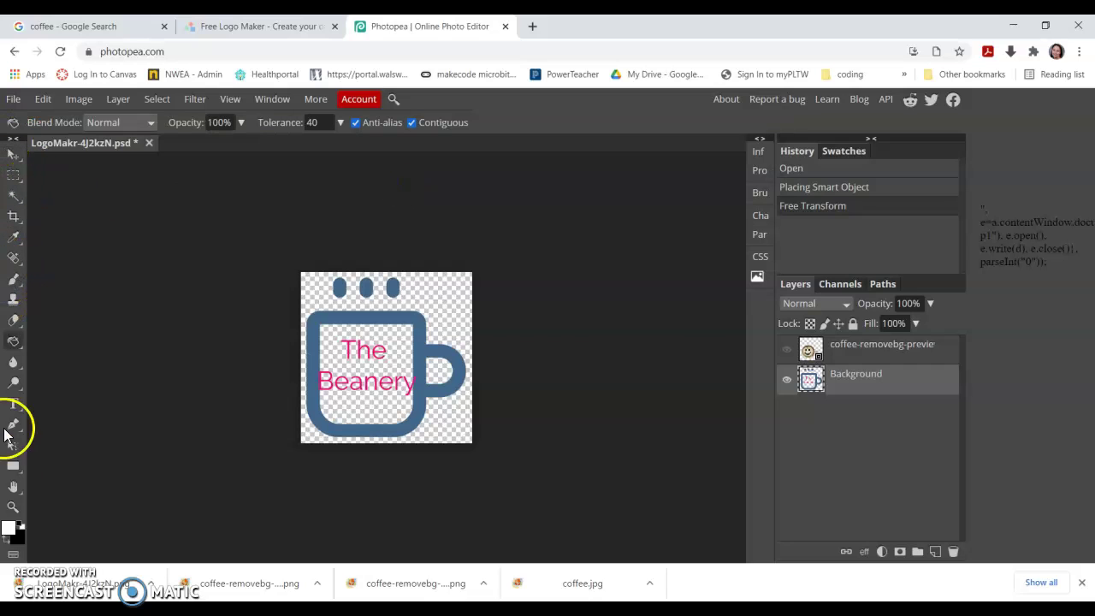
click(10, 530)
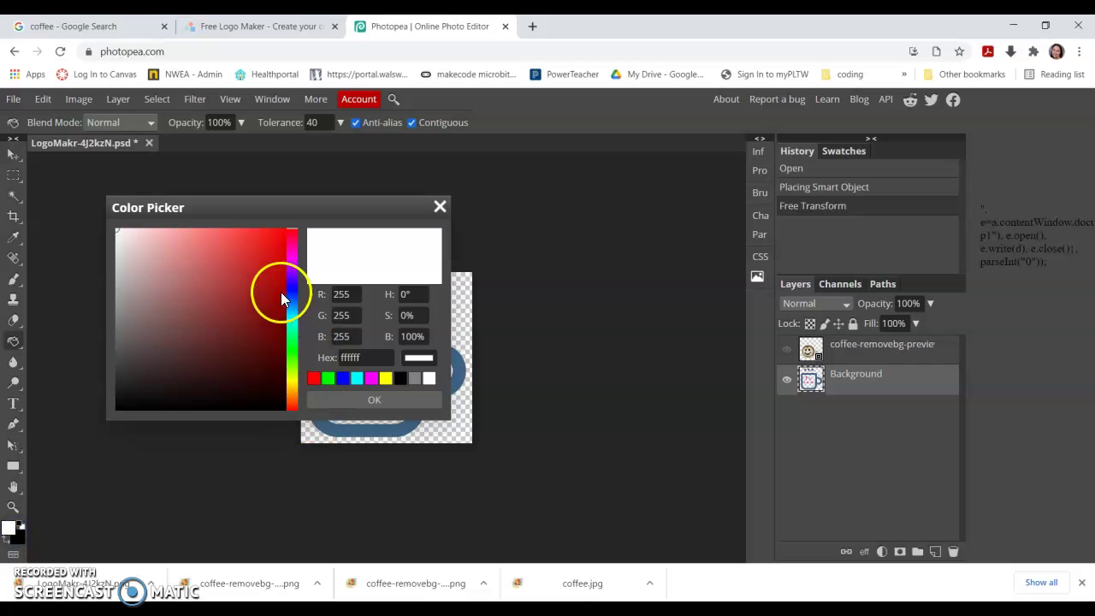
click(150, 349)
drag(149, 351, 157, 372)
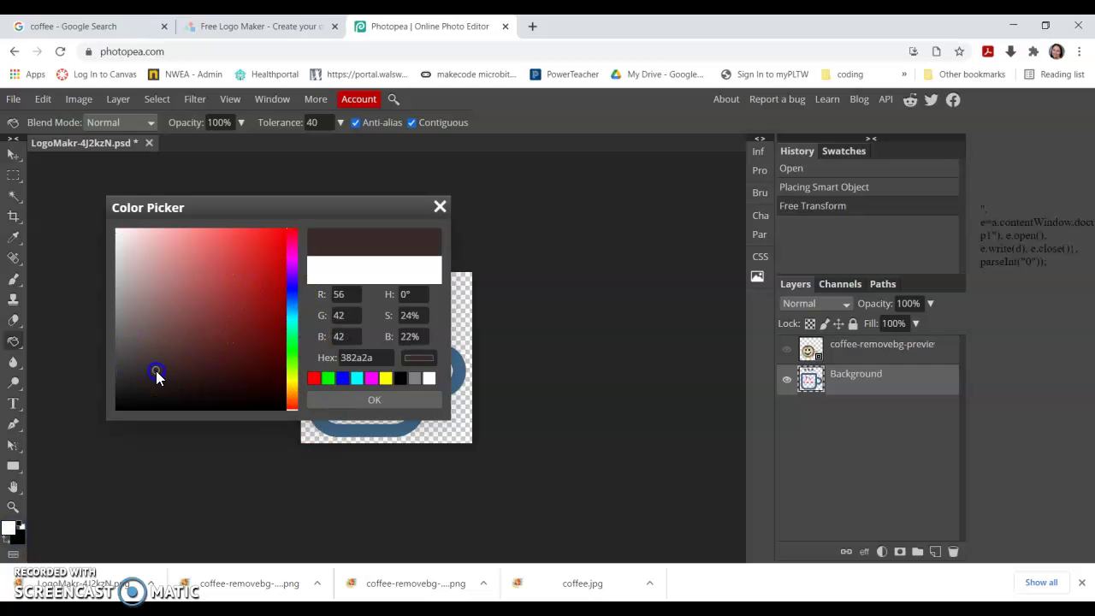
click(355, 400)
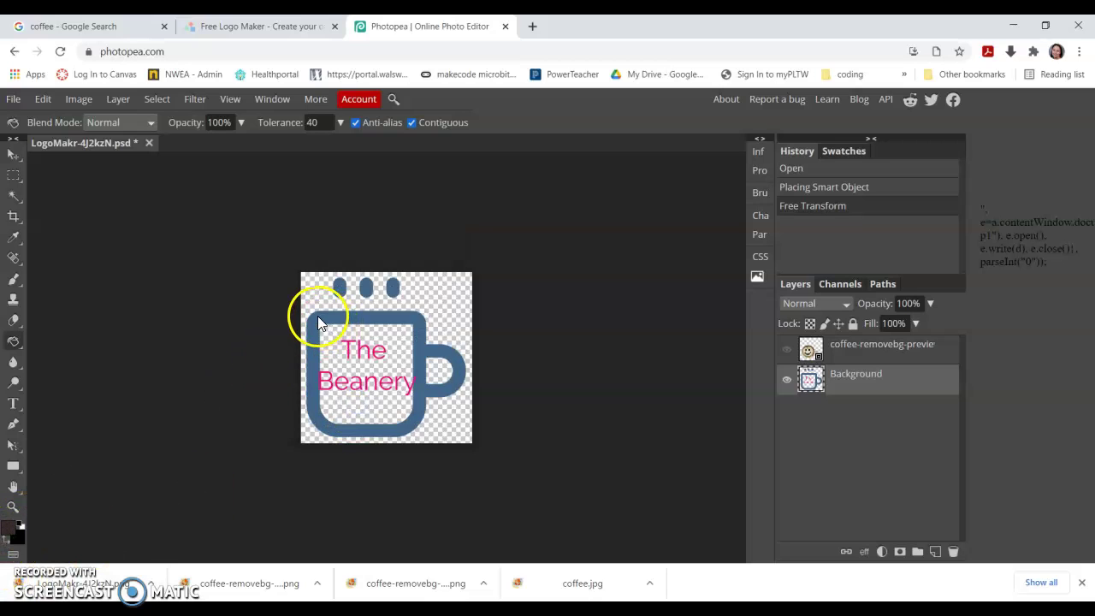
Fill the right, middle and left coffee beans with dark brown.
click(394, 100)
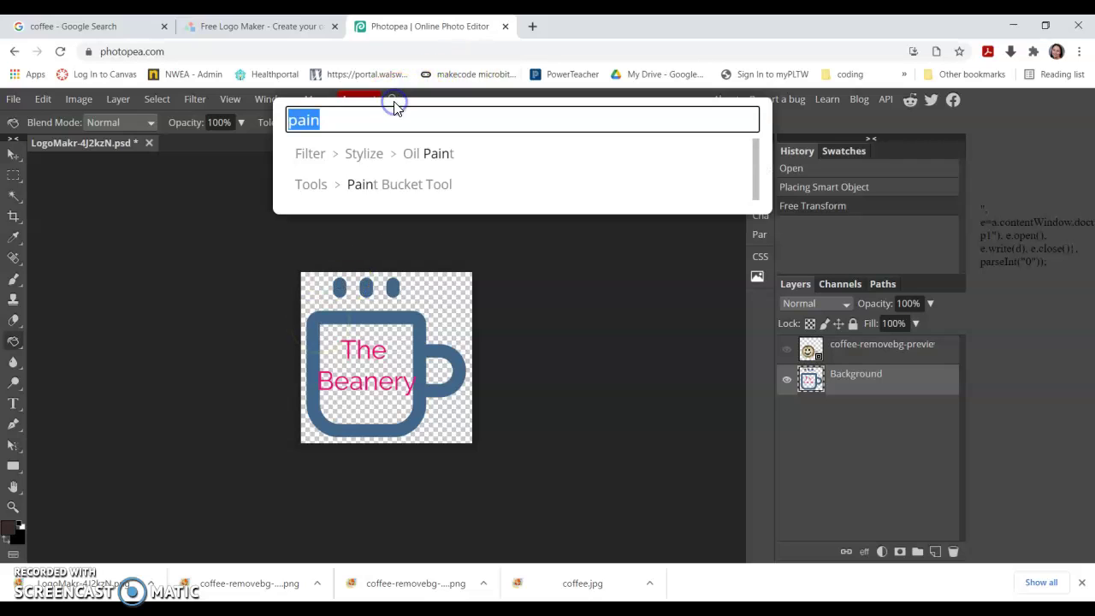
click(391, 186)
click(393, 291)
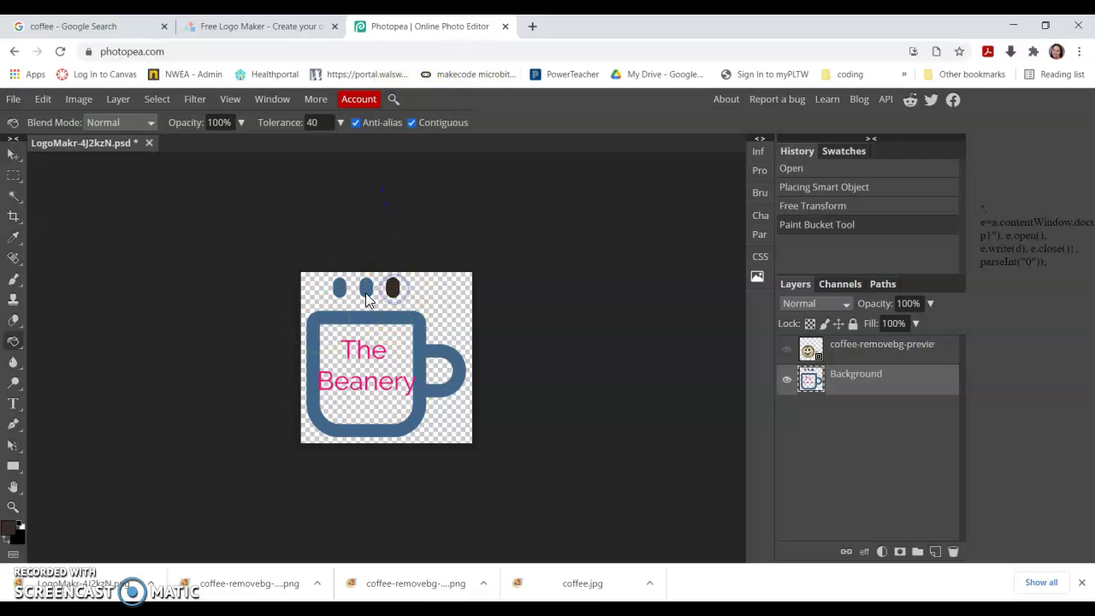
click(366, 290)
click(340, 291)
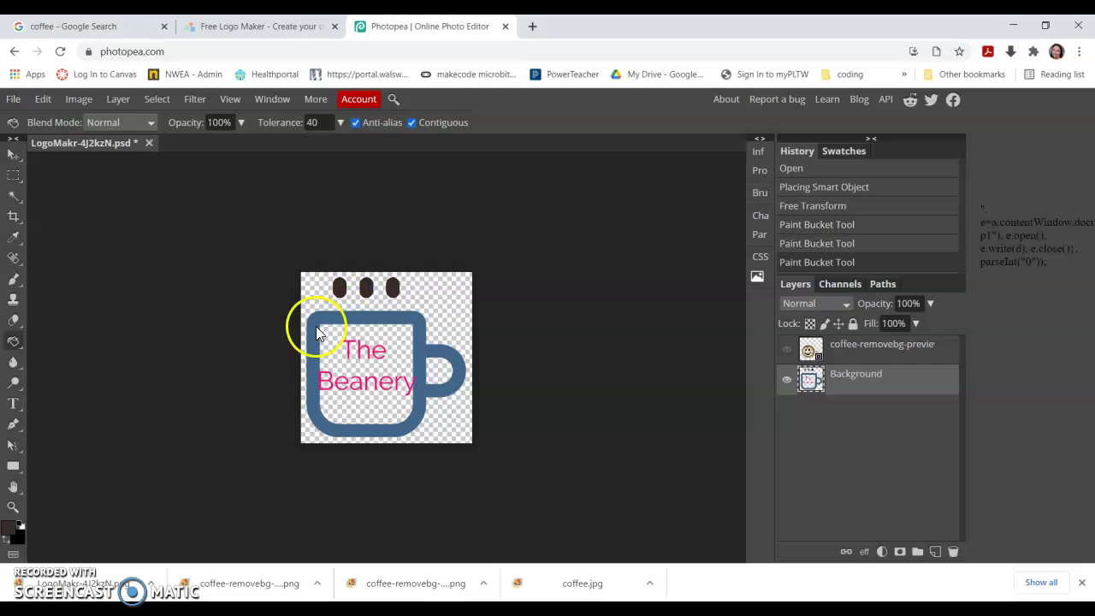
Fill the mug outline white, undo the stray fill on the 'h', and show the coffee layer.
click(22, 531)
click(6, 536)
click(313, 344)
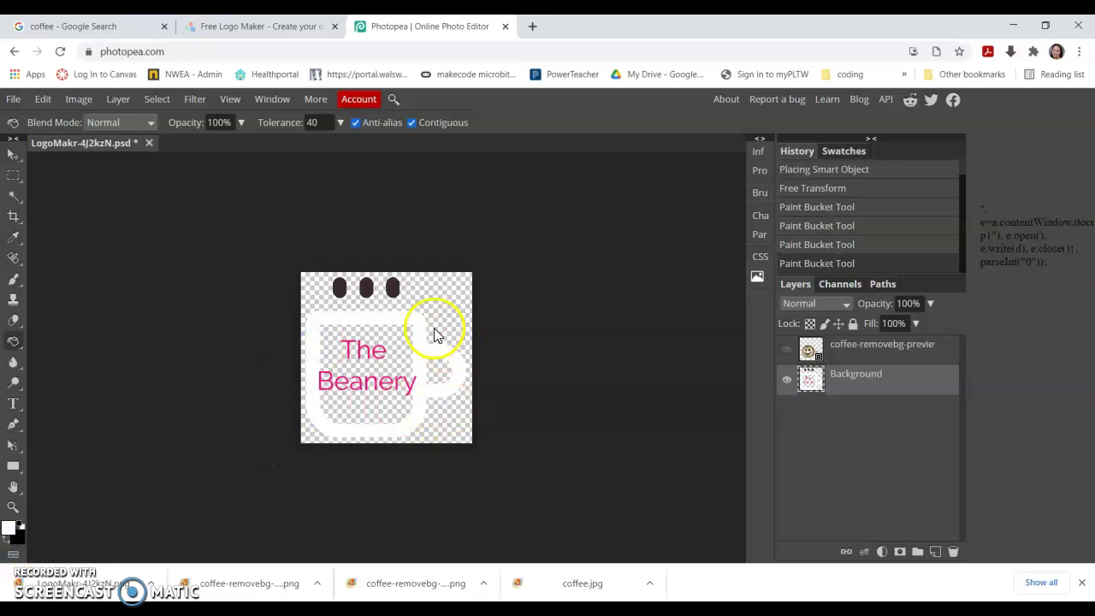
click(360, 352)
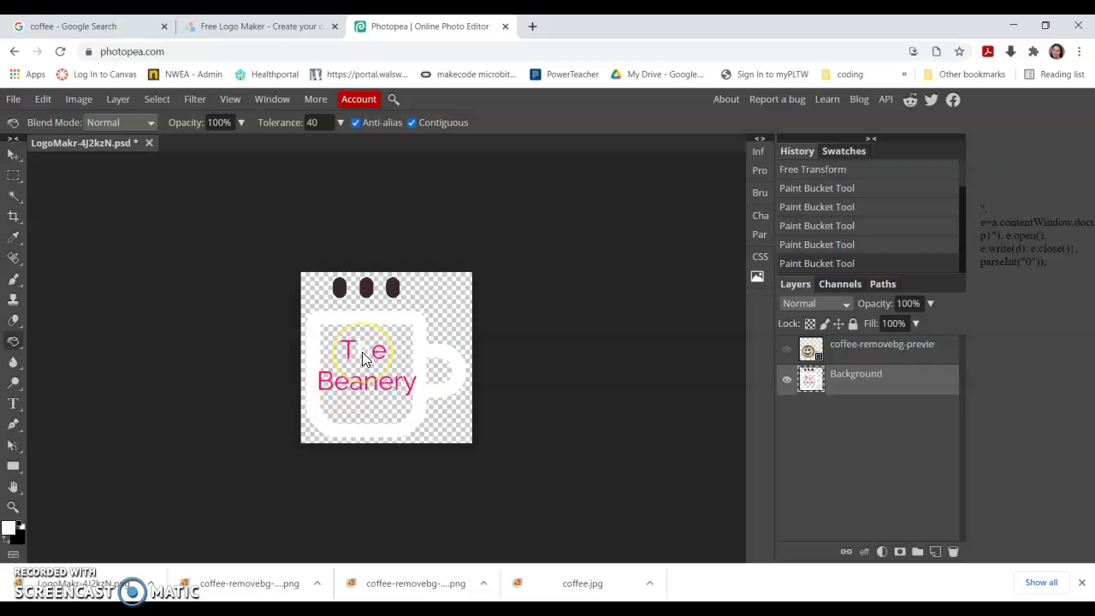
key(ctrl+z)
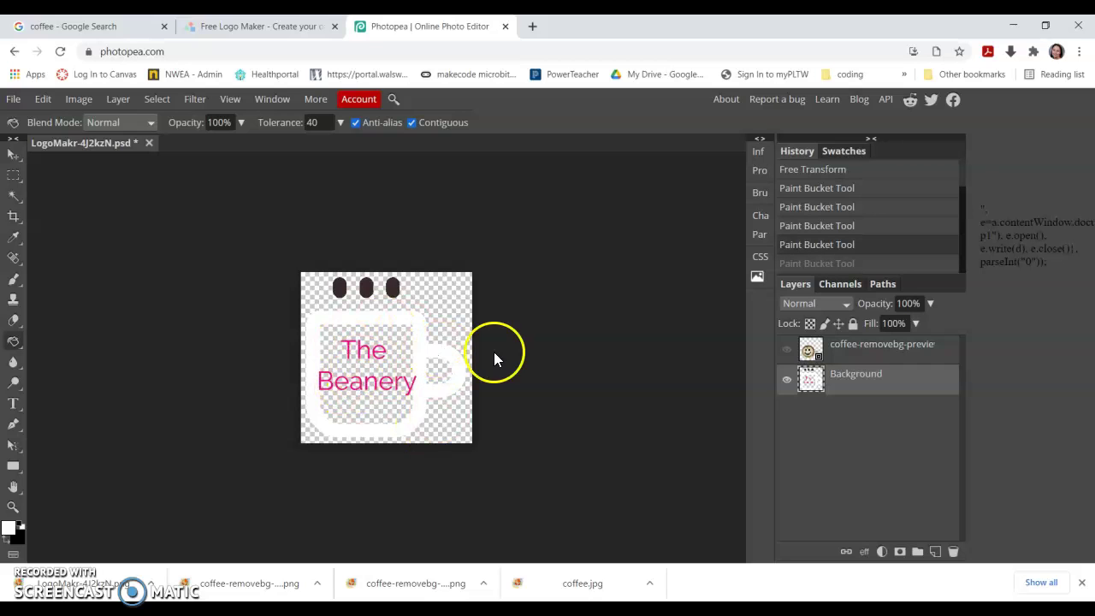
click(788, 351)
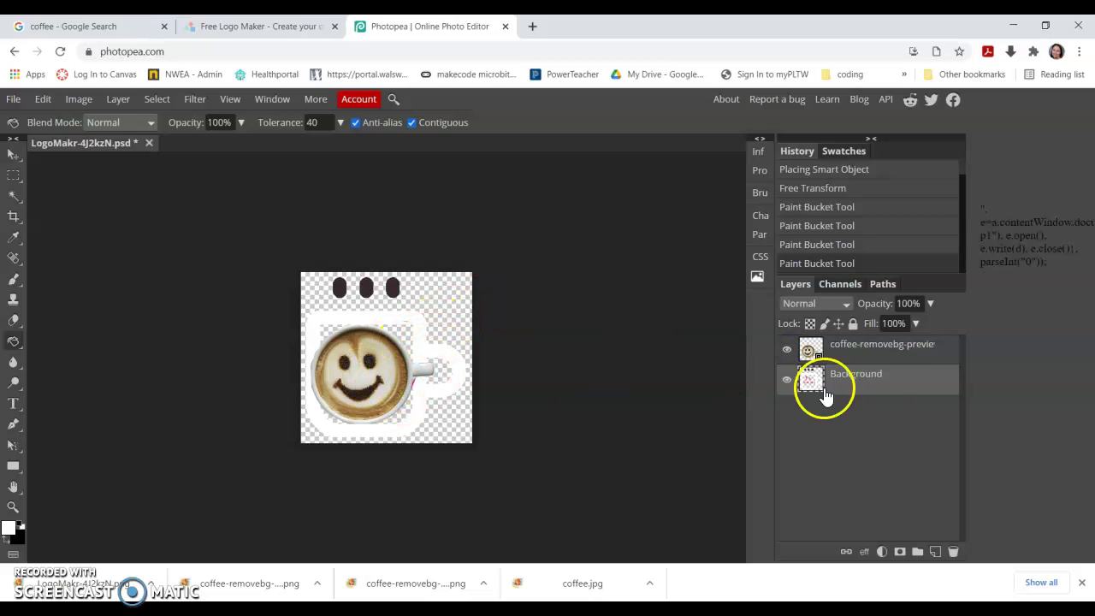
Move the Background logo layer above coffee-removebg-preview and export the image as PNG.
drag(853, 384, 853, 355)
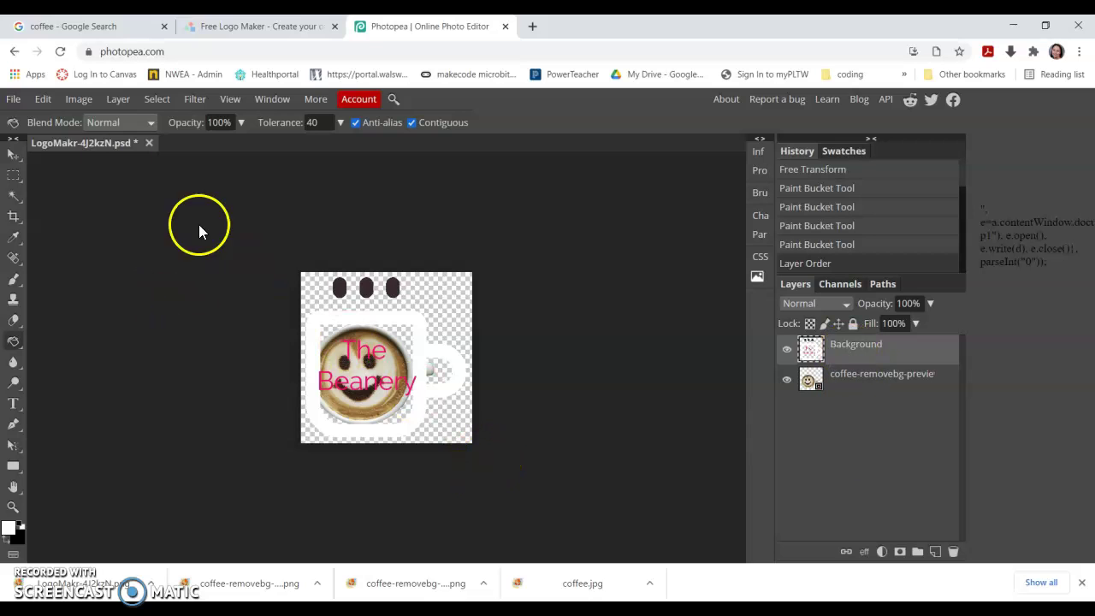
click(13, 99)
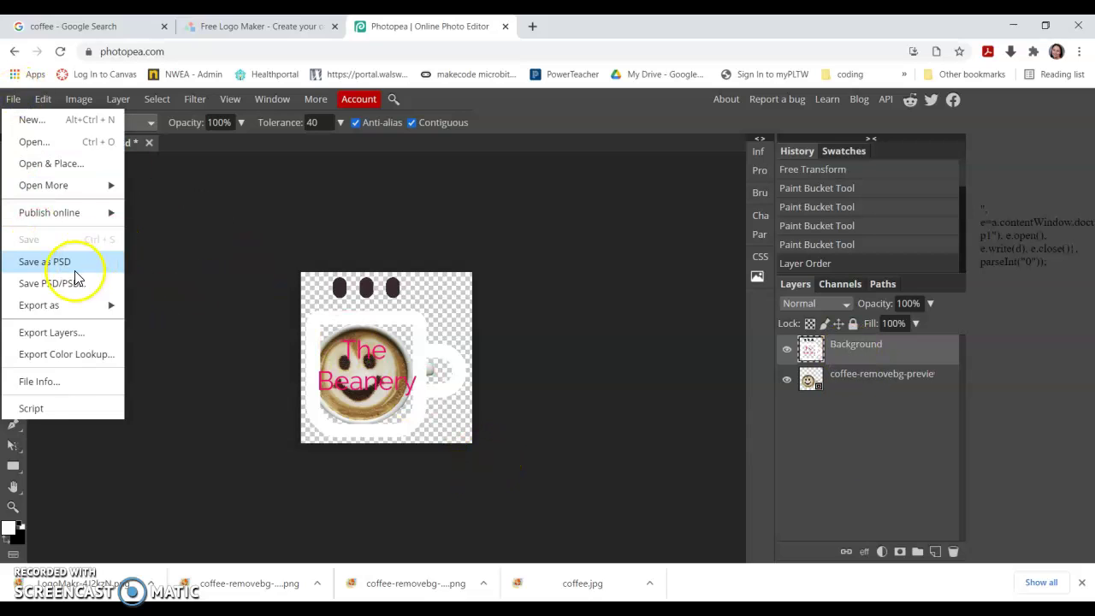
mouse_move(73, 305)
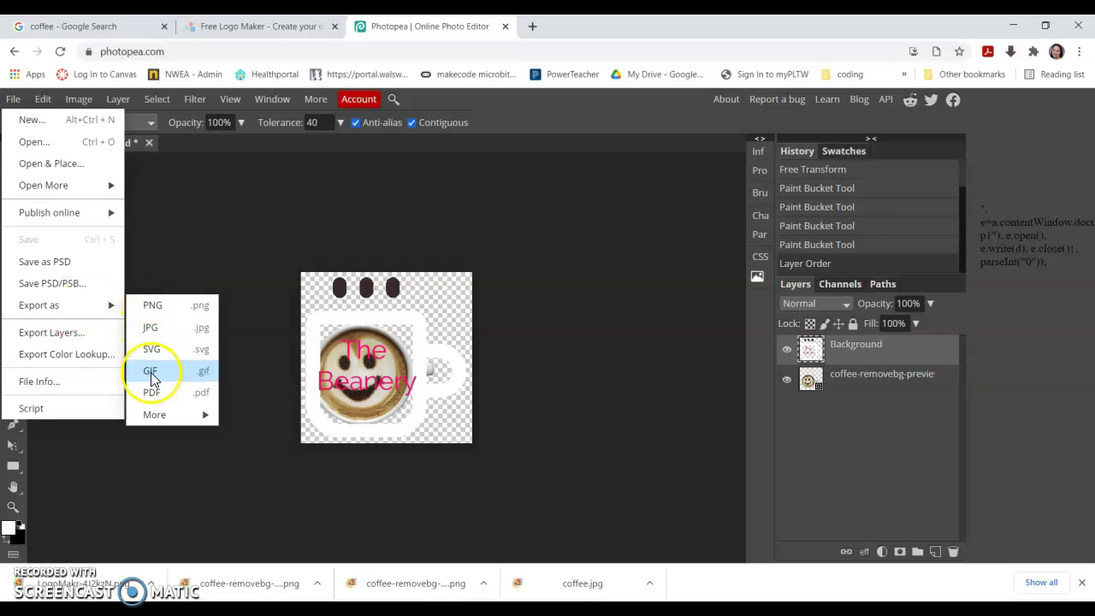
click(156, 344)
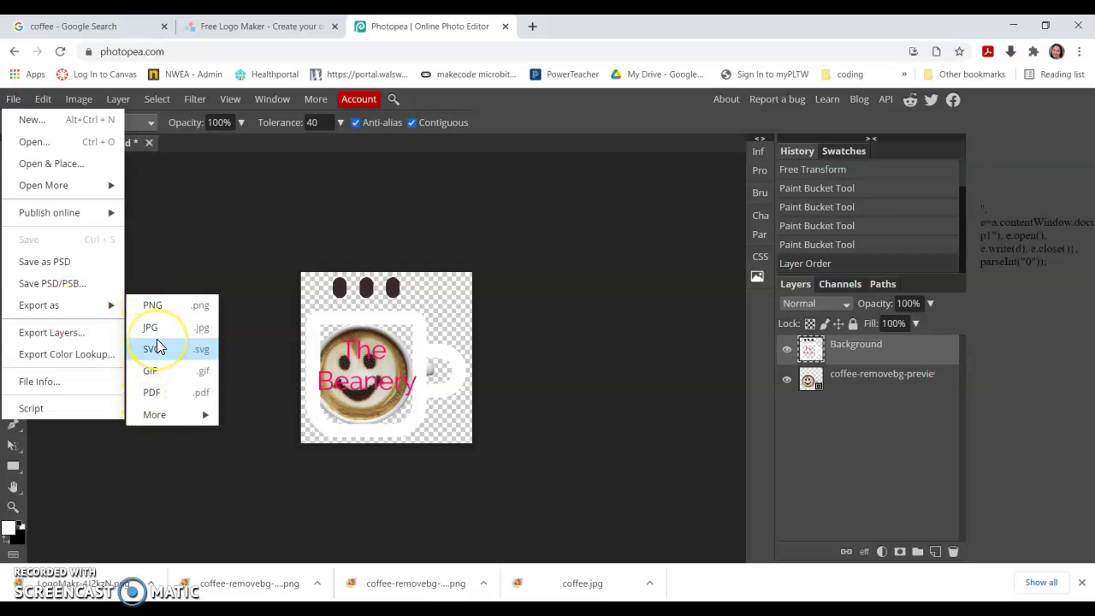
click(158, 306)
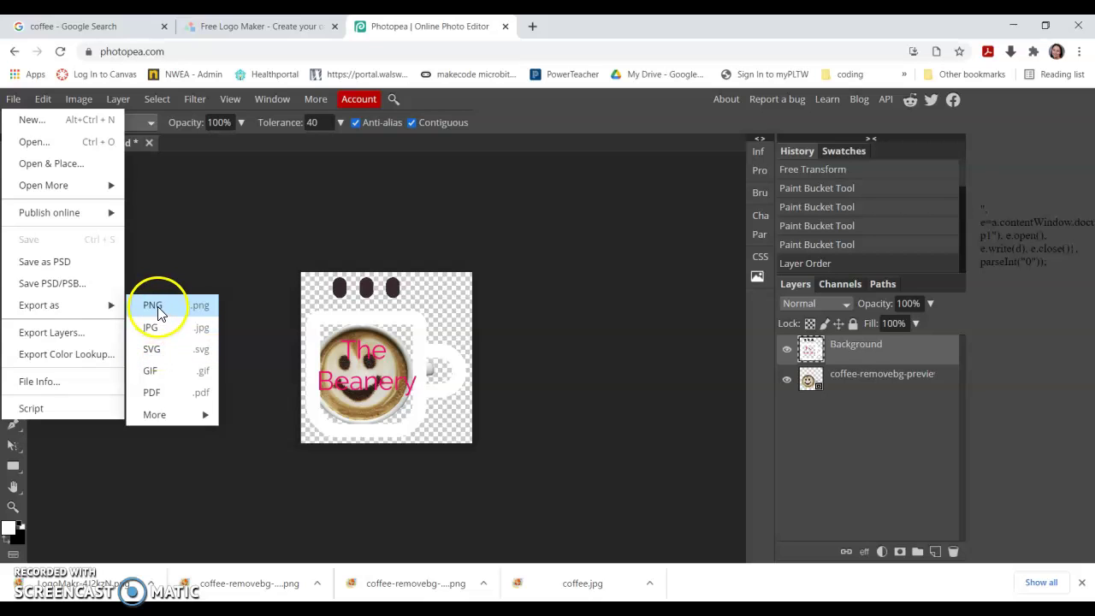
click(403, 295)
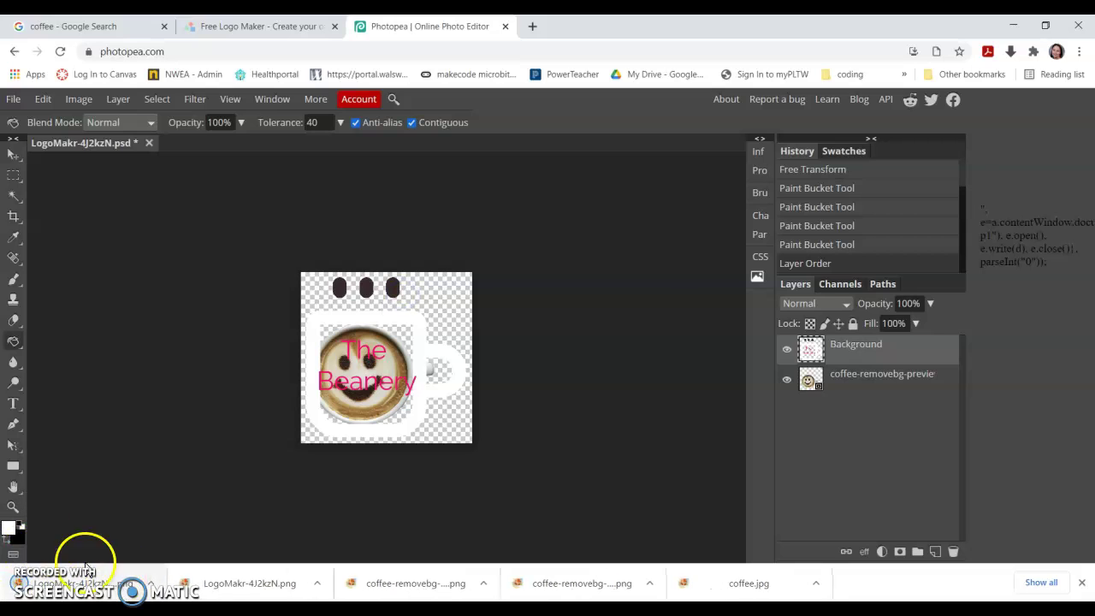